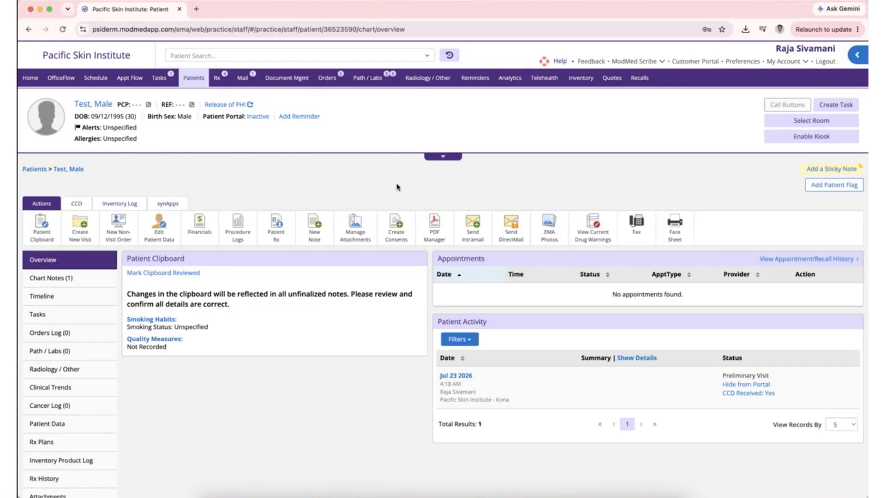
- Bring up the Document Mgmt dropdown menu from the test patient's chart
mouse_move(280, 79)
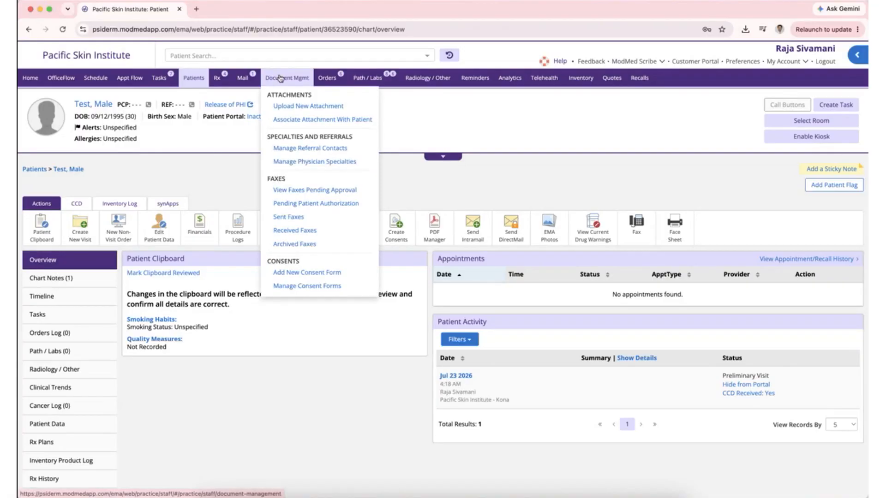
- Open Referral Contact Management and start a new institution entry
left_click(287, 149)
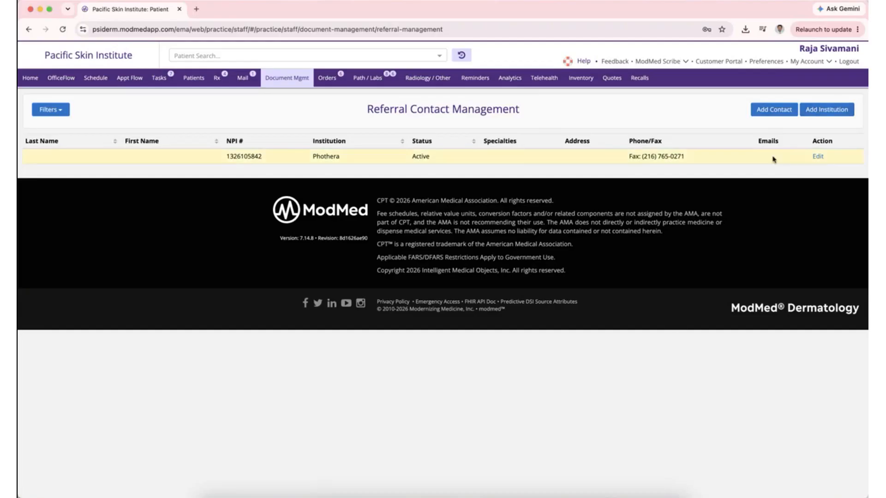
left_click(826, 110)
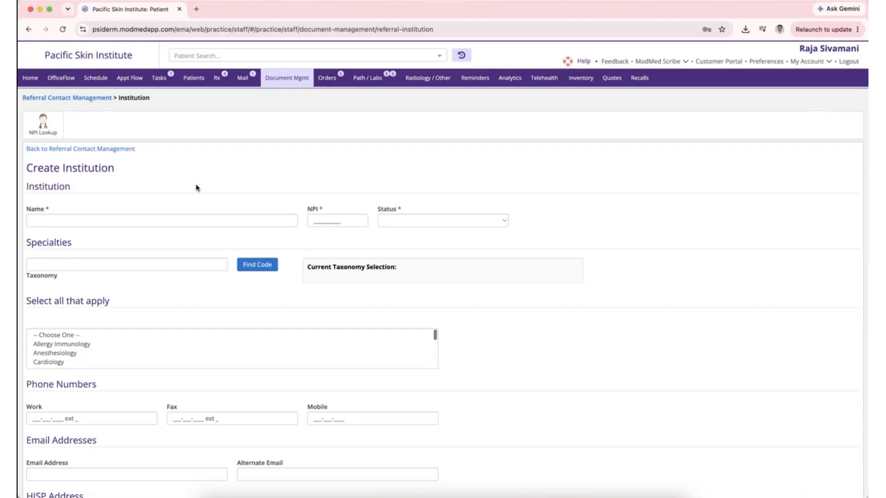
- Enter Phothera as the institution name, fill in its NPI, and set status Active
left_click(103, 224)
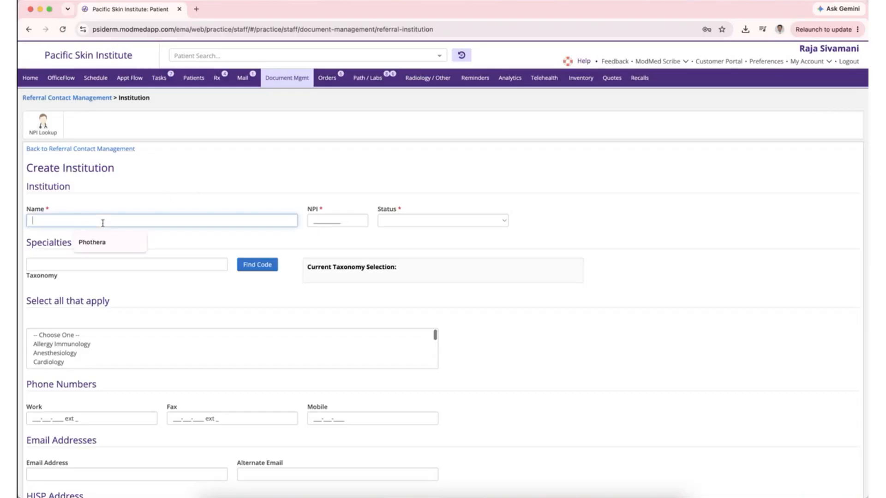
type("Phothera")
left_click(321, 219)
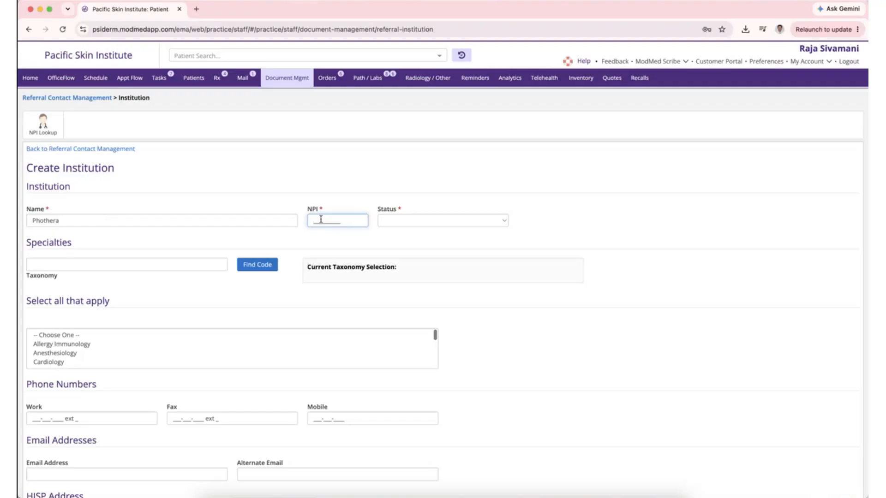
left_click(504, 224)
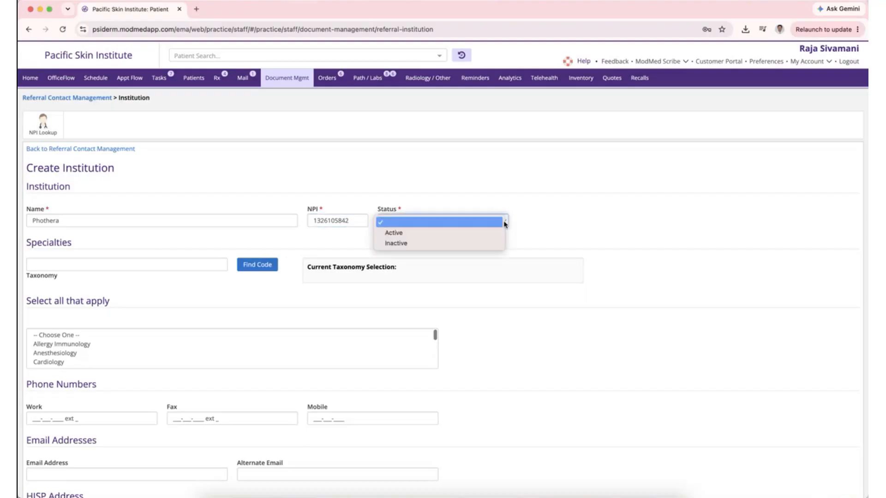
left_click(473, 233)
- Enter the institution's fax number, then cancel the new institution form
scroll(253, 283, "down", 3)
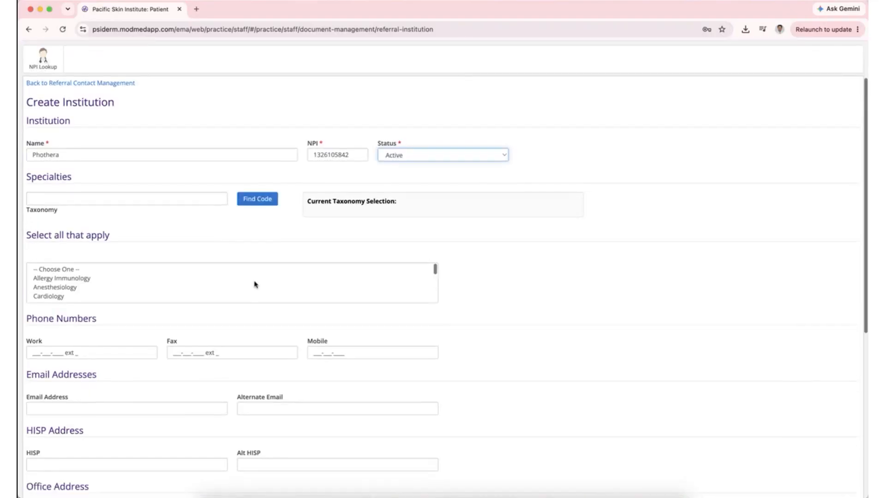
left_click(176, 352)
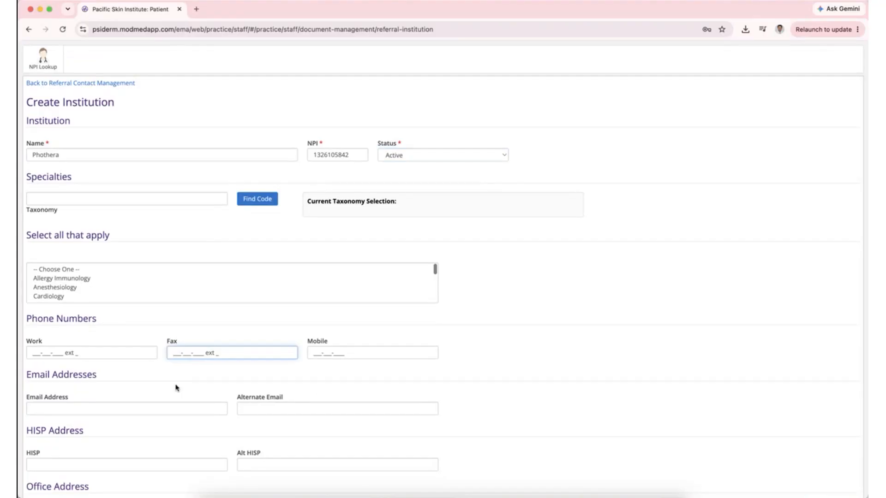
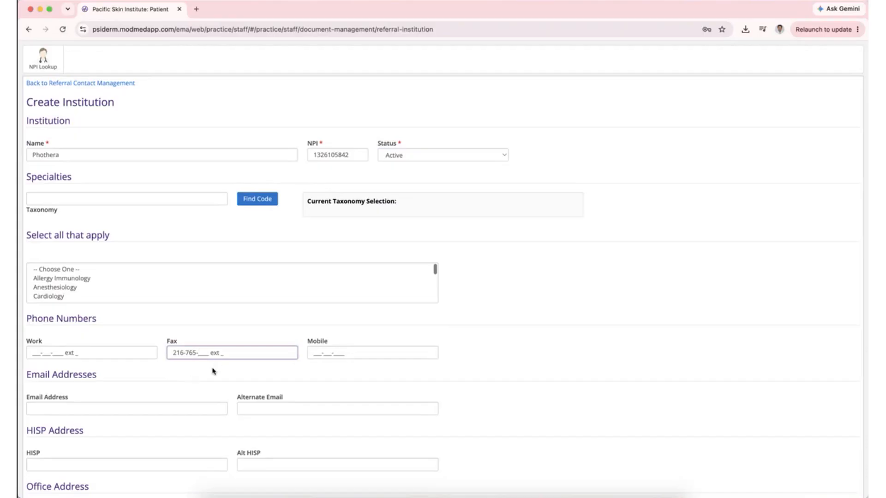
scroll(317, 314, "down", 5)
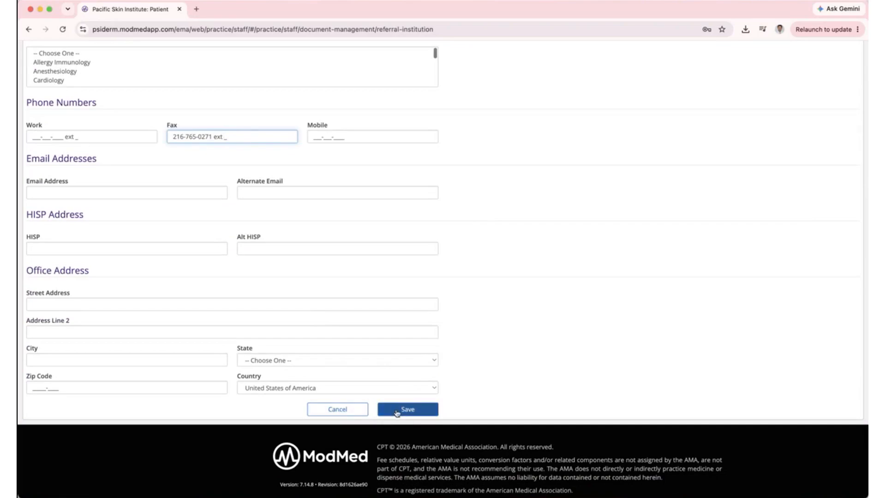
left_click(343, 411)
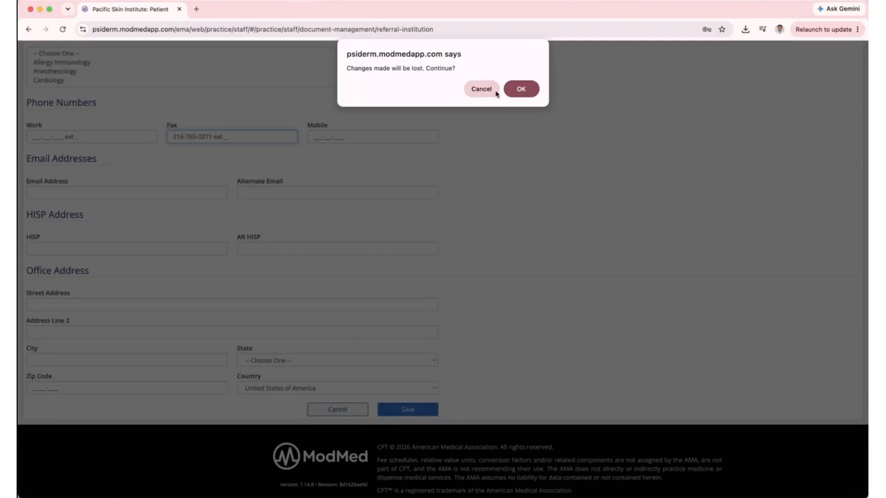
- Confirm discarding the unsaved Phothera institution changes
left_click(519, 88)
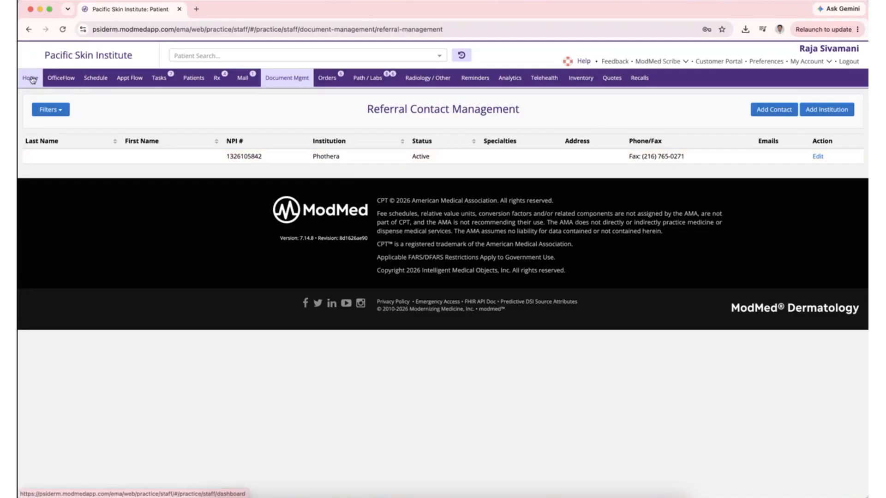
- Find and open the Test, Male patient chart and create a new visit for today
left_click(203, 57)
type("test")
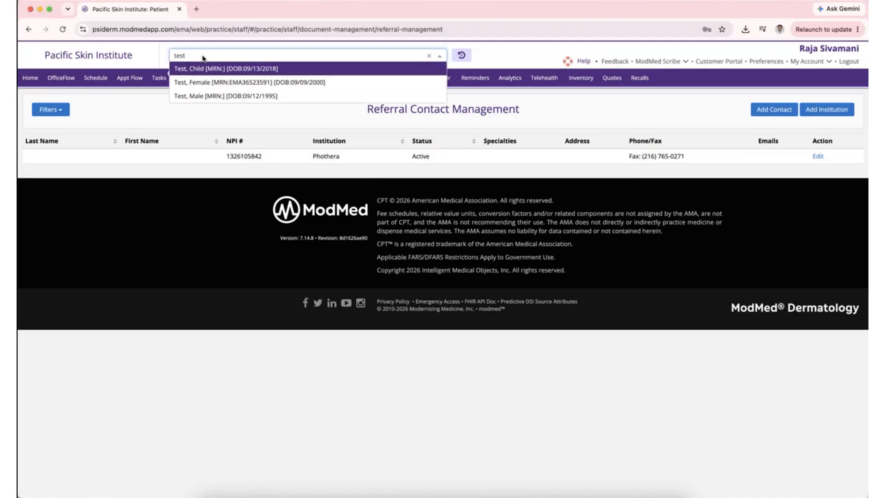
left_click(215, 97)
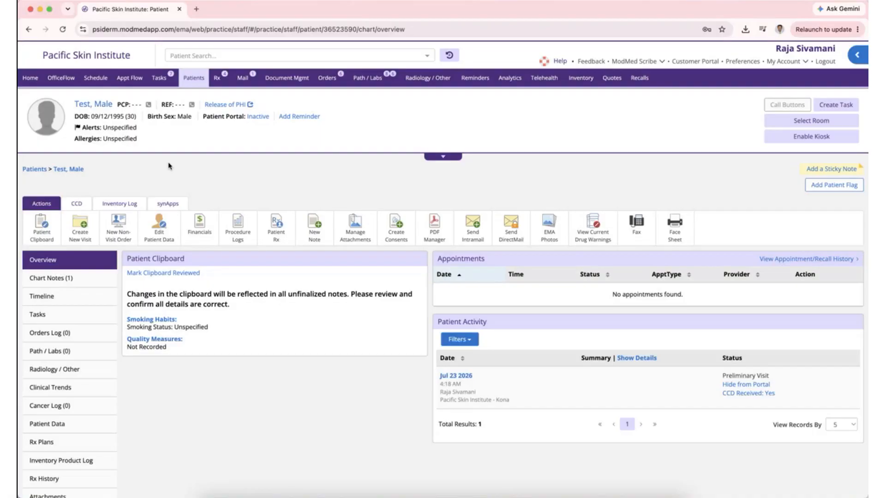
left_click(83, 226)
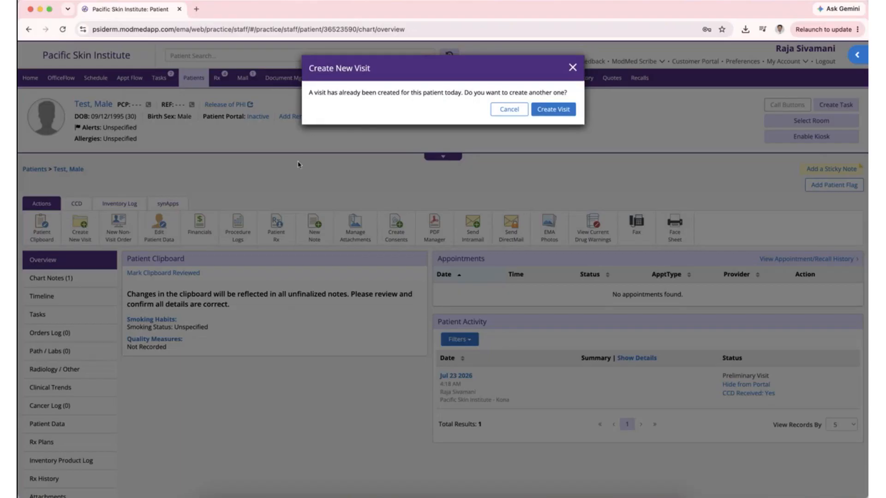
left_click(550, 110)
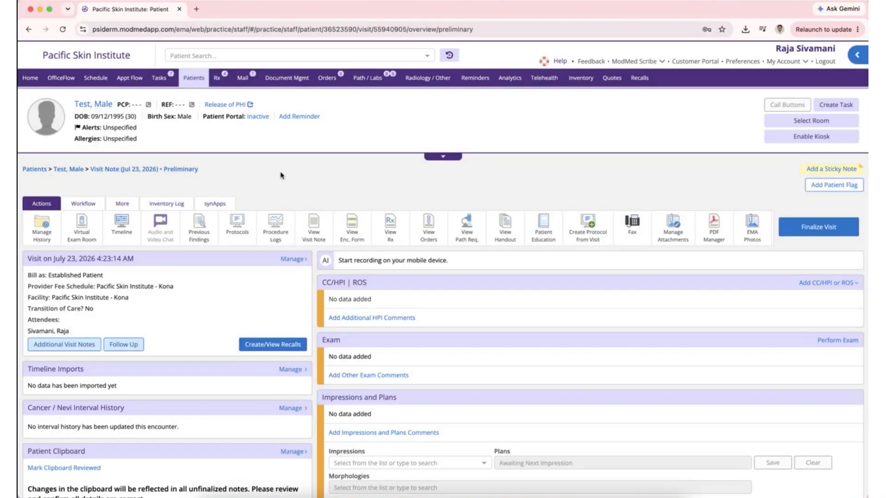
- Record Psoriasis as the visit's finding in the Virtual Exam Room
left_click(90, 231)
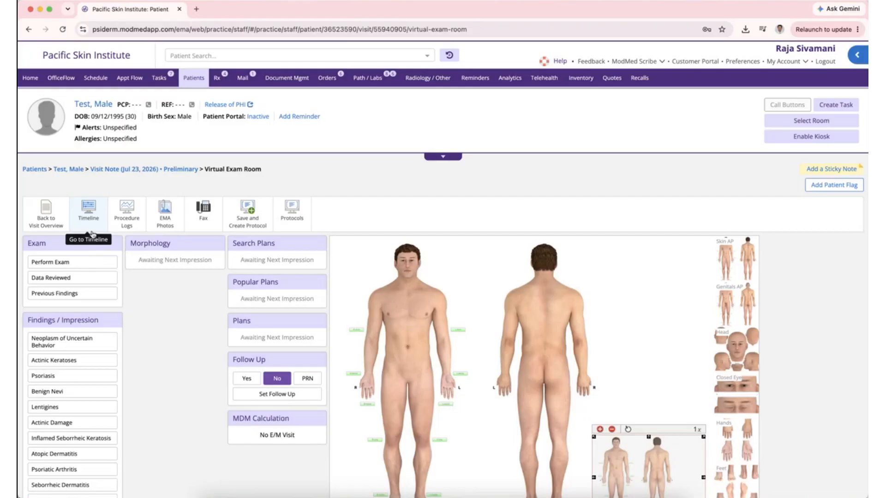
scroll(154, 300, "down", 2)
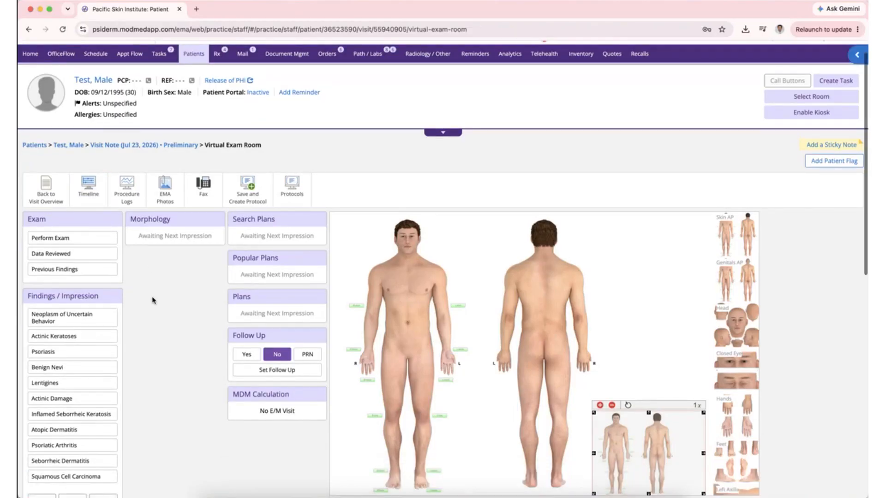
scroll(153, 300, "down", 4)
scroll(98, 297, "down", 1)
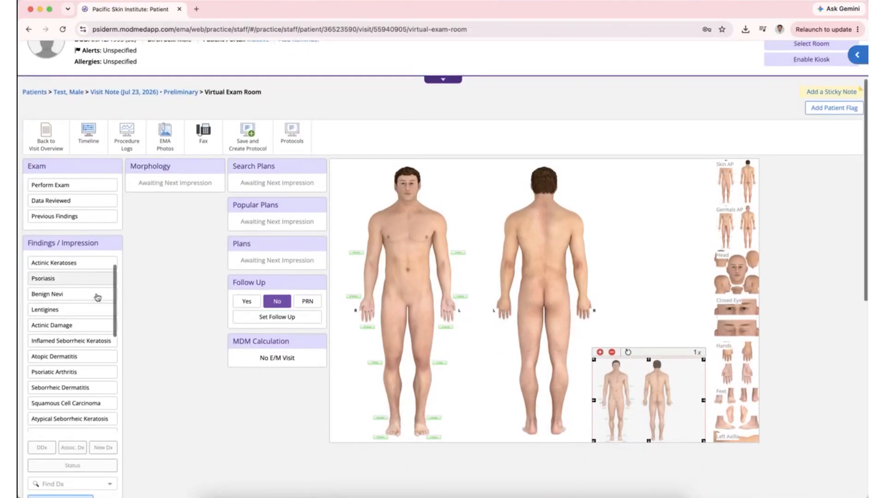
scroll(98, 297, "down", 5)
scroll(97, 297, "up", 5)
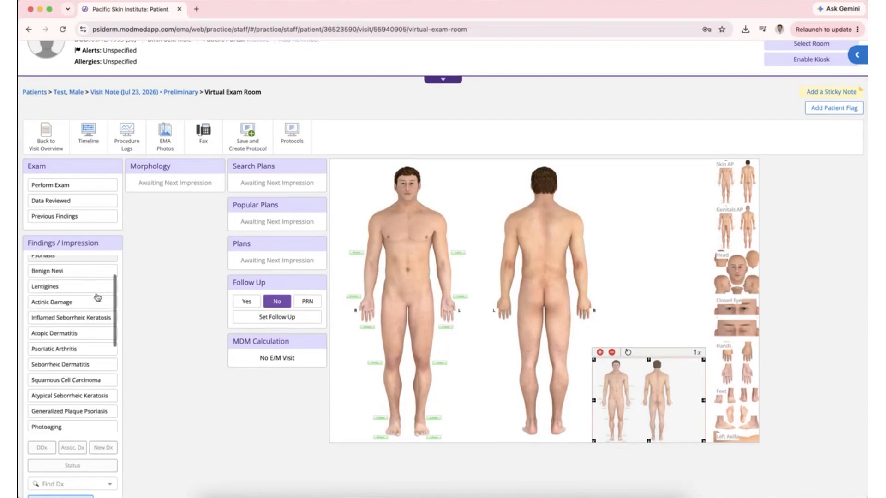
scroll(98, 297, "up", 2)
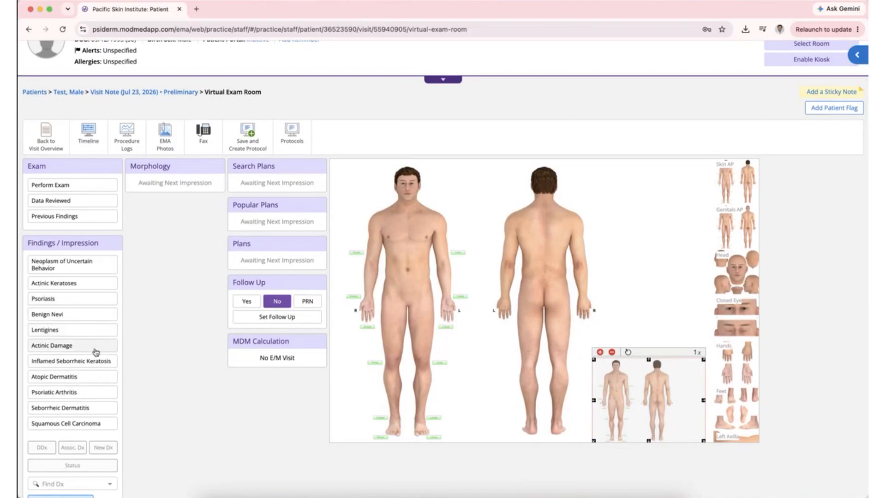
left_click(80, 304)
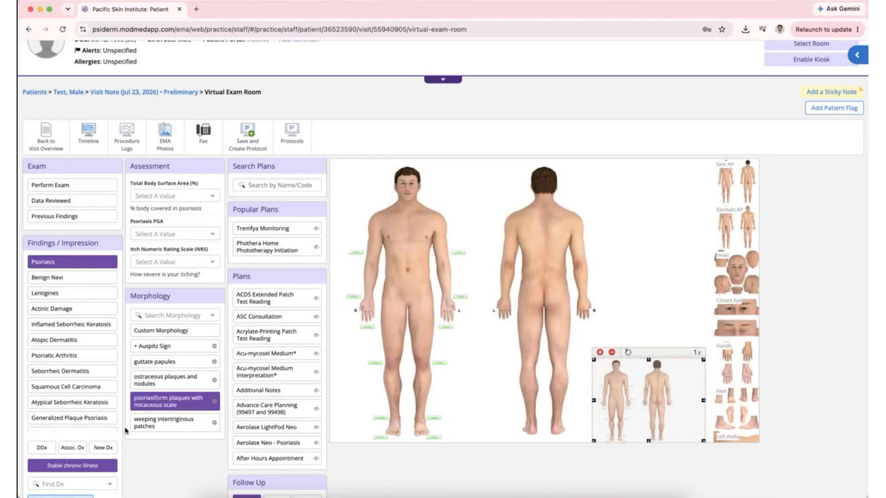
scroll(133, 340, "down", 2)
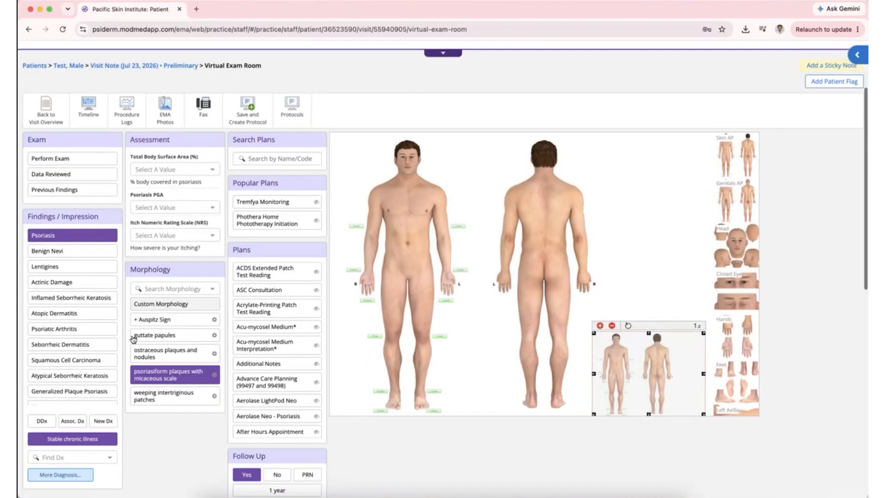
scroll(133, 339, "up", 1)
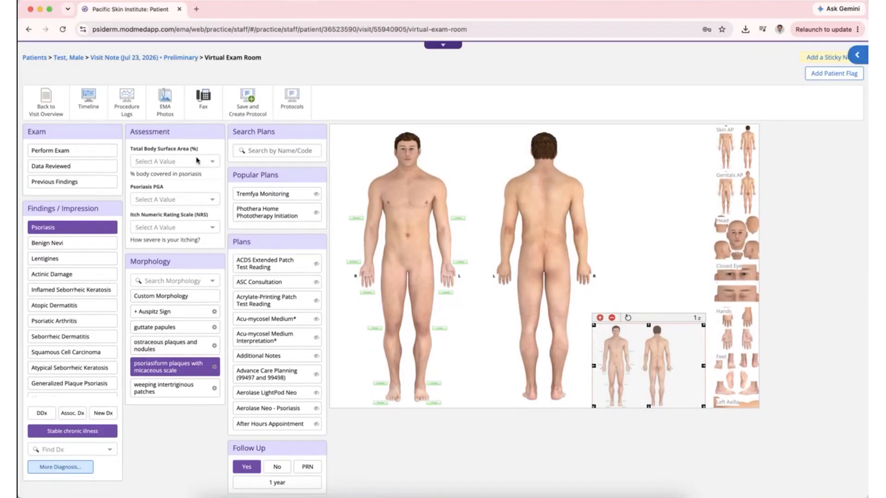
left_click(214, 163)
scroll(192, 193, "down", 7)
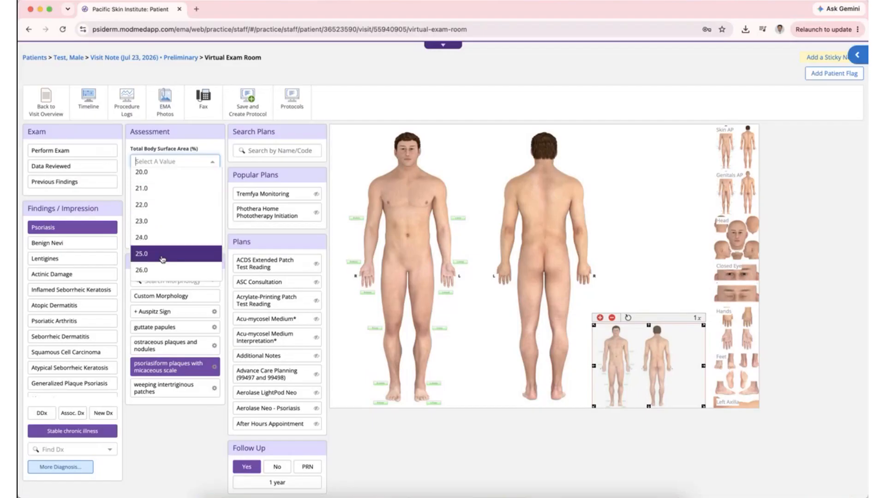
left_click(161, 259)
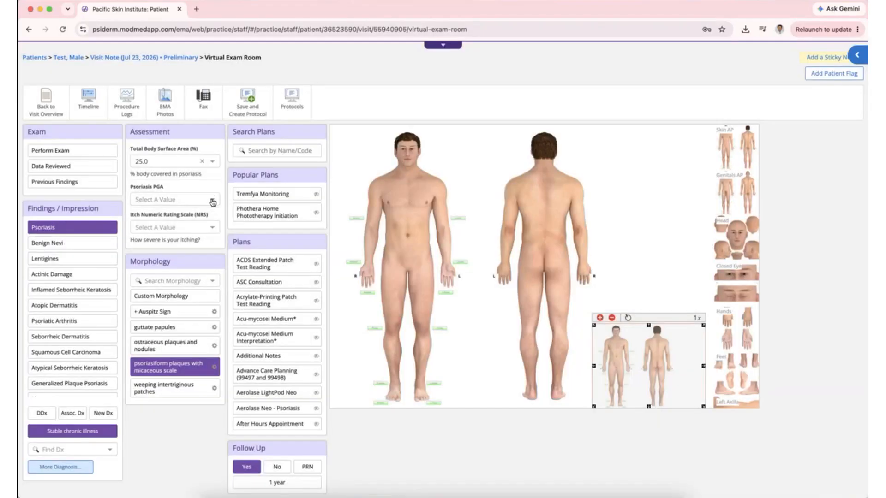
left_click(212, 200)
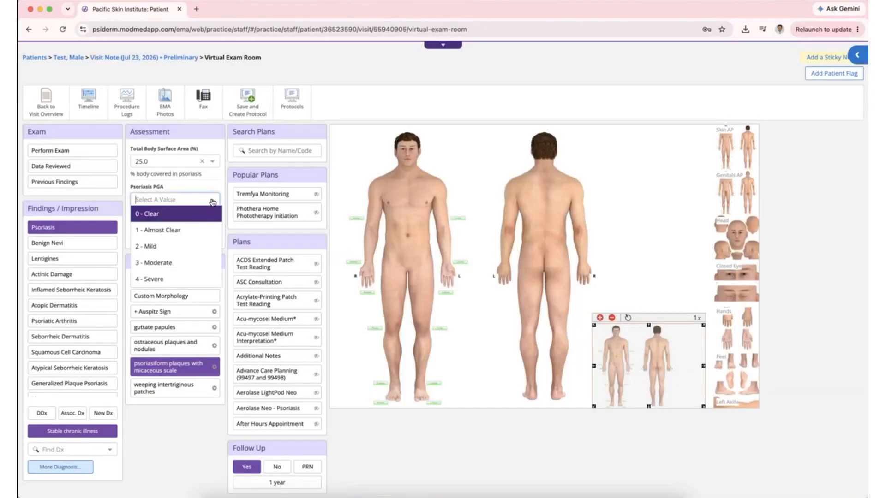
left_click(174, 261)
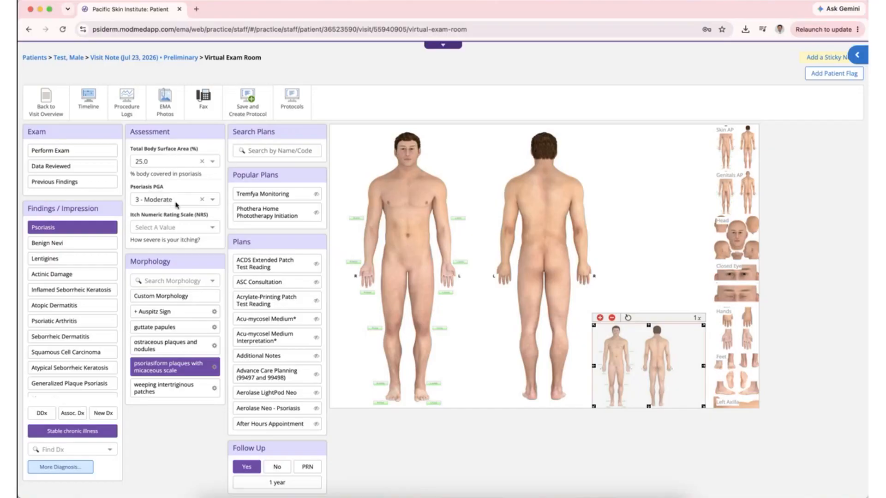
left_click(214, 228)
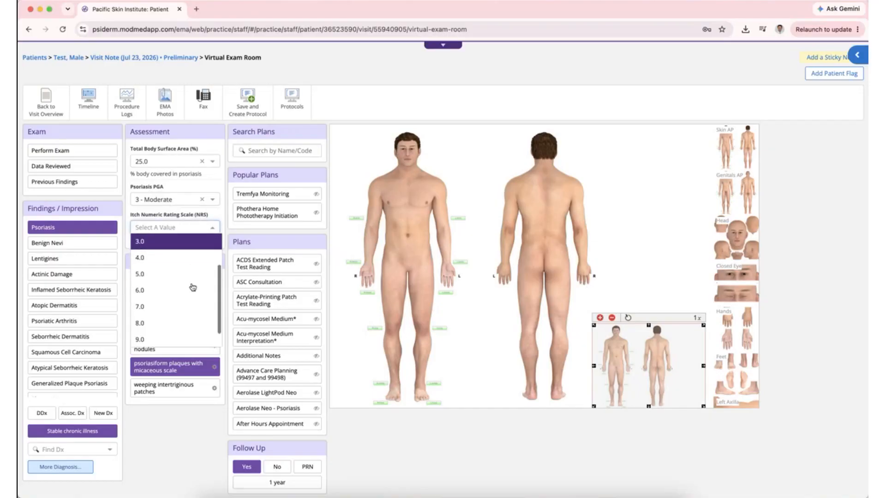
left_click(220, 216)
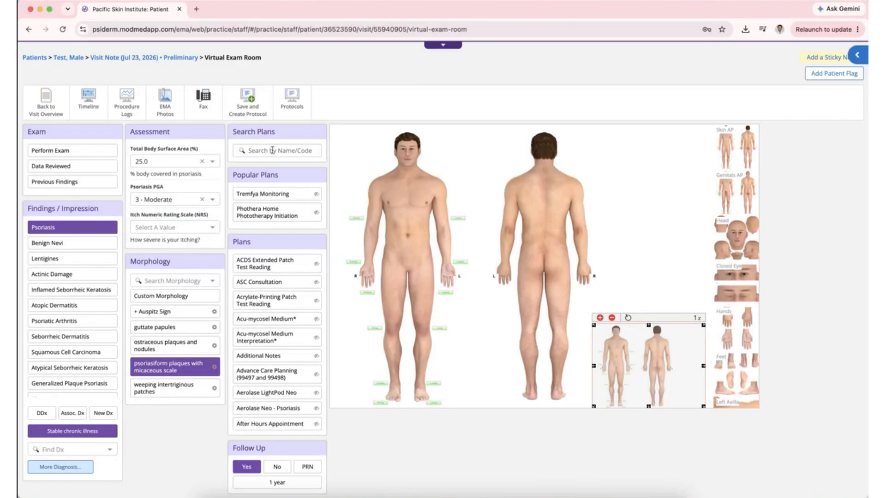
- Search plans for 'phothera' and open the Phothera Home Phototherapy Initiation plan
left_click(272, 150)
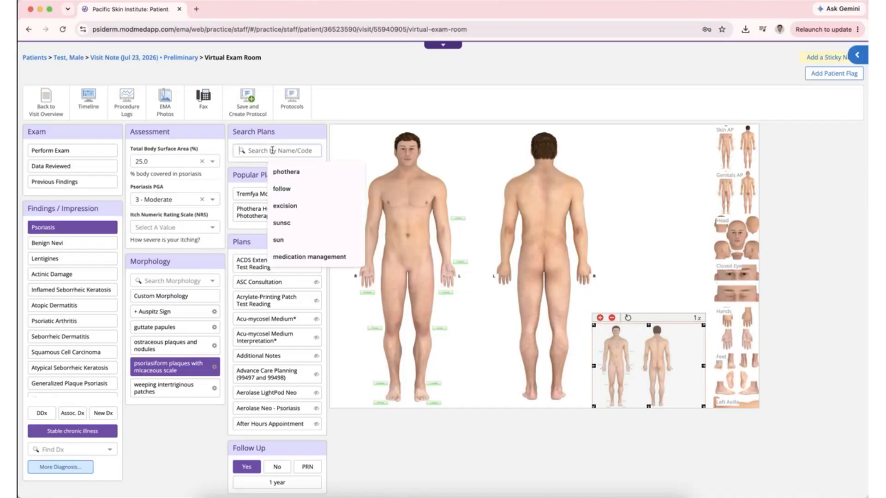
left_click(226, 233)
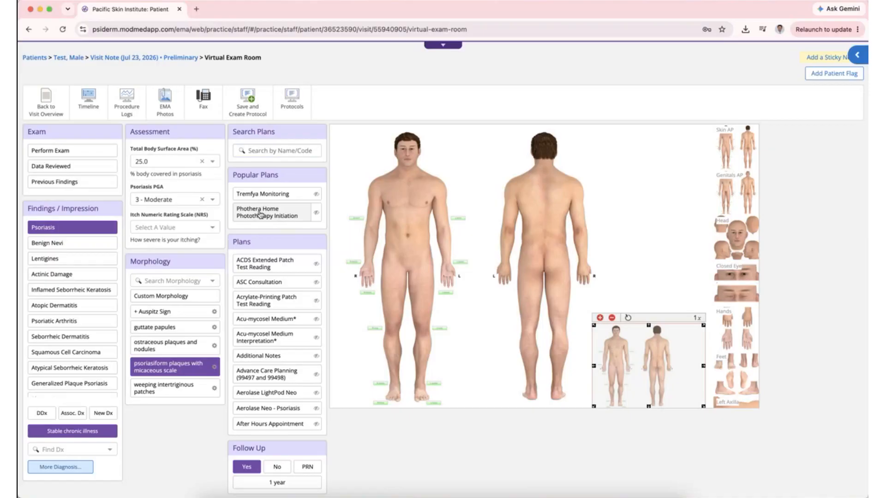
left_click(277, 149)
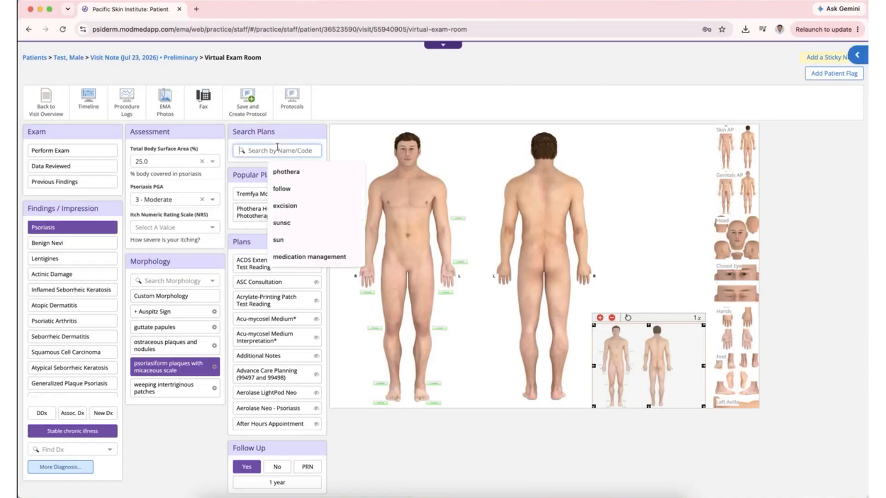
type("phto")
key("BackSpace")
key("BackSpace")
type("o")
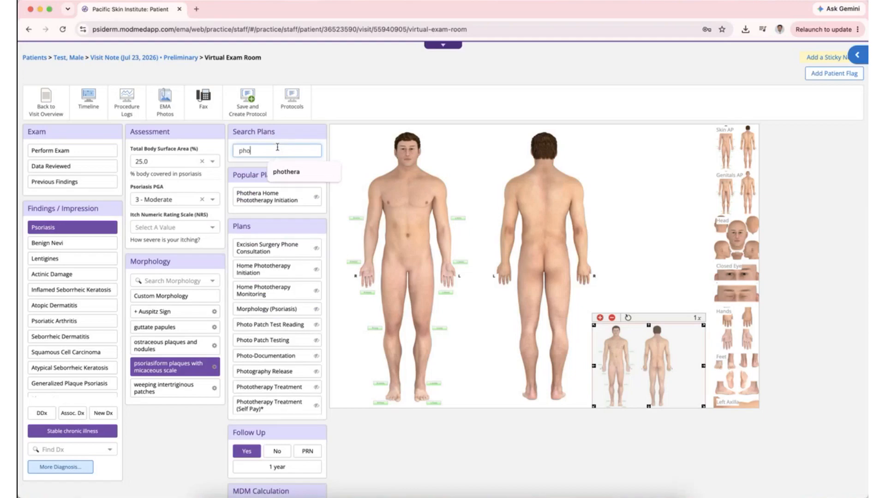
type("thera")
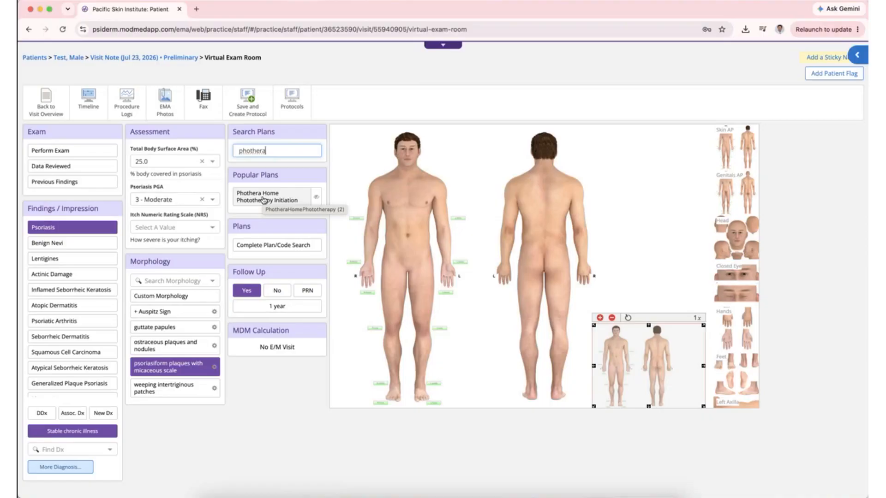
left_click(263, 199)
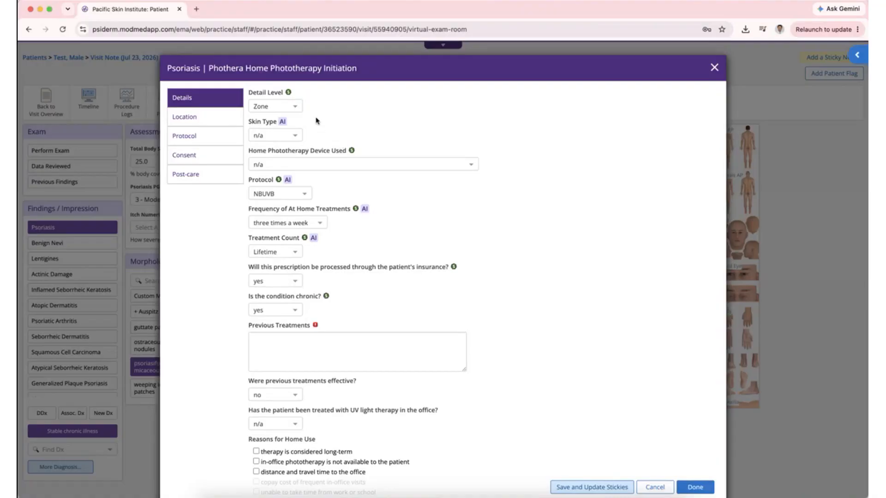
- Set skin type II, device E0694 Phothera 600-3D, and keep treatment count at Lifetime
left_click(296, 137)
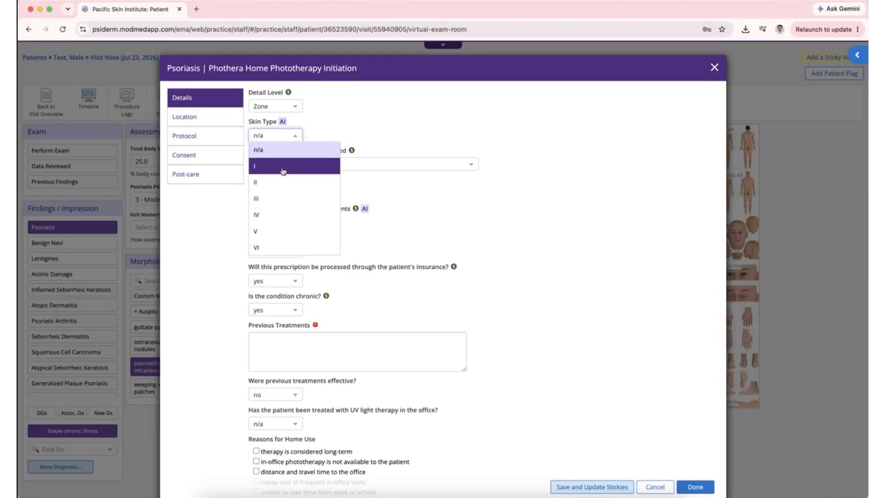
left_click(279, 187)
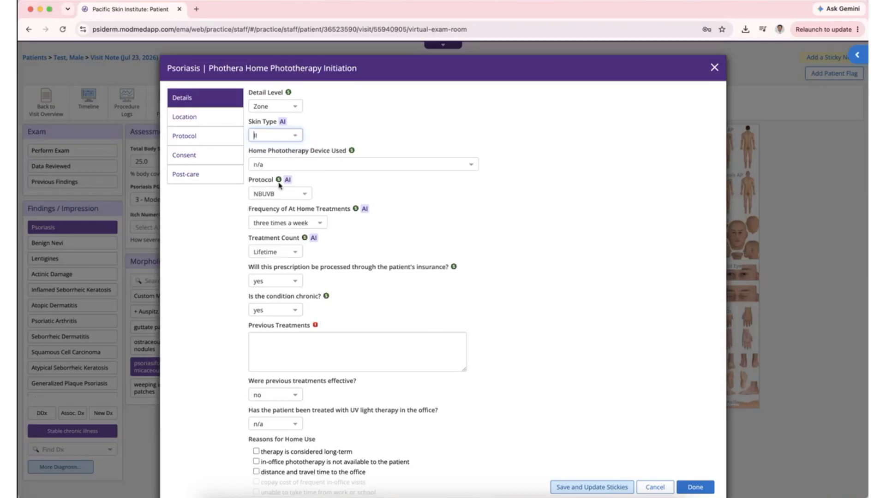
left_click(472, 166)
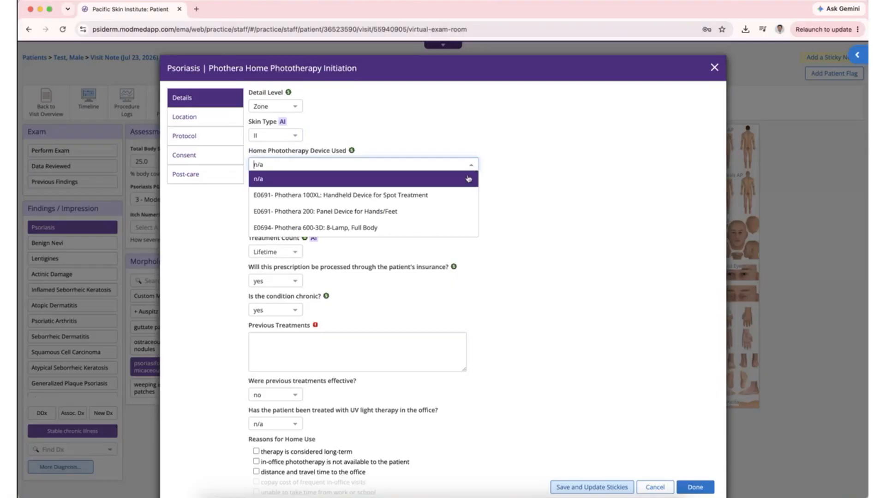
left_click(439, 229)
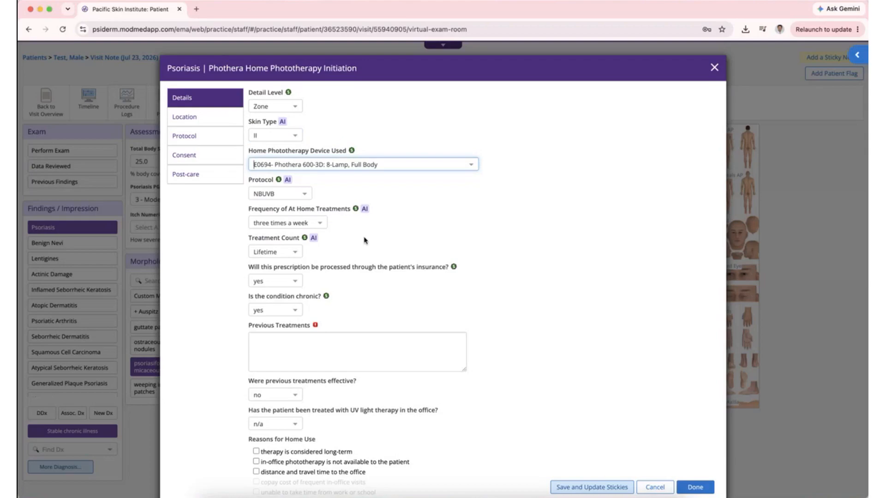
scroll(365, 240, "down", 1)
scroll(365, 240, "down", 1)
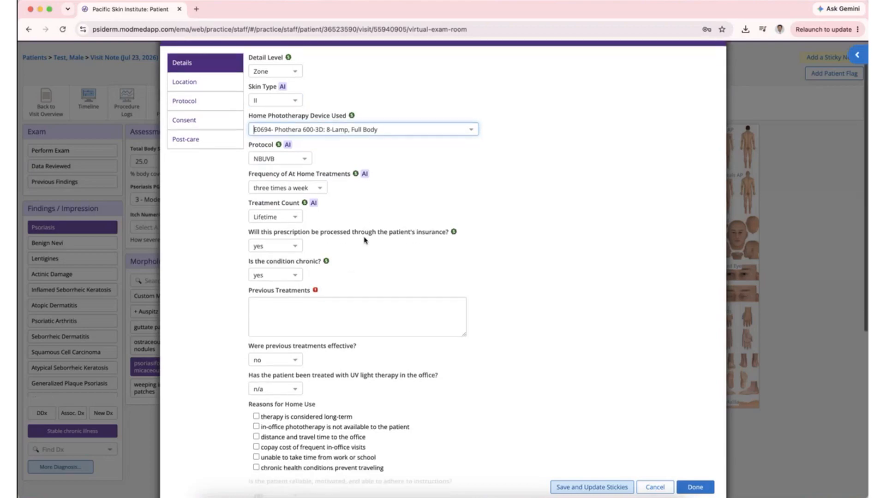
left_click(295, 219)
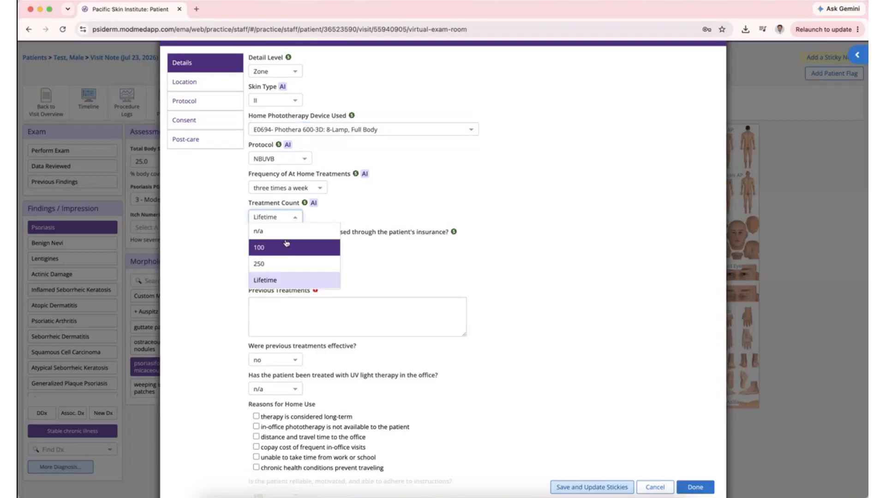
left_click(286, 280)
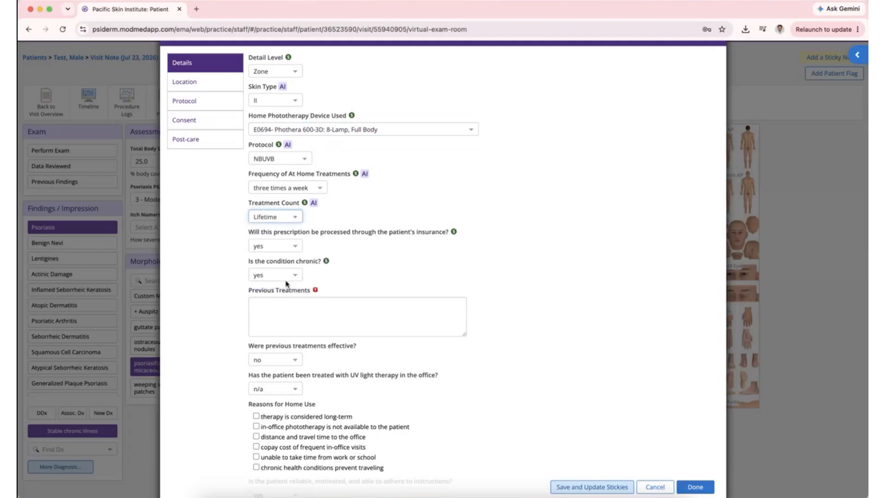
scroll(354, 251, "down", 2)
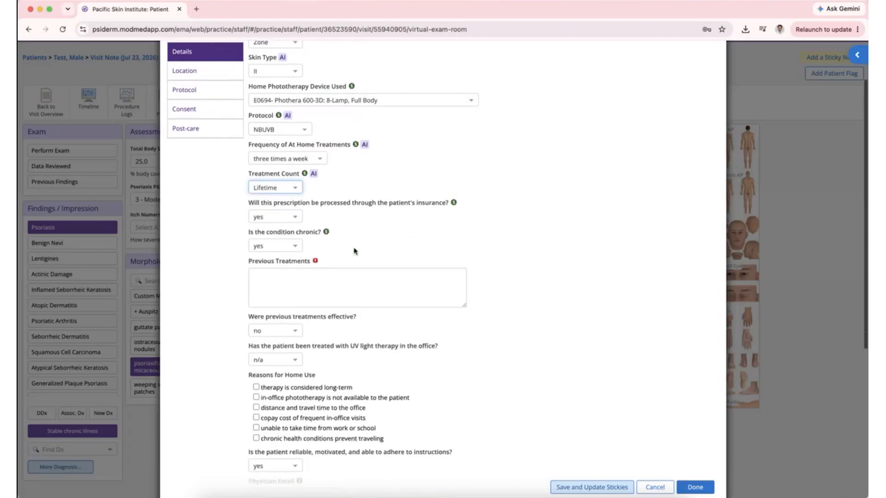
left_click(314, 275)
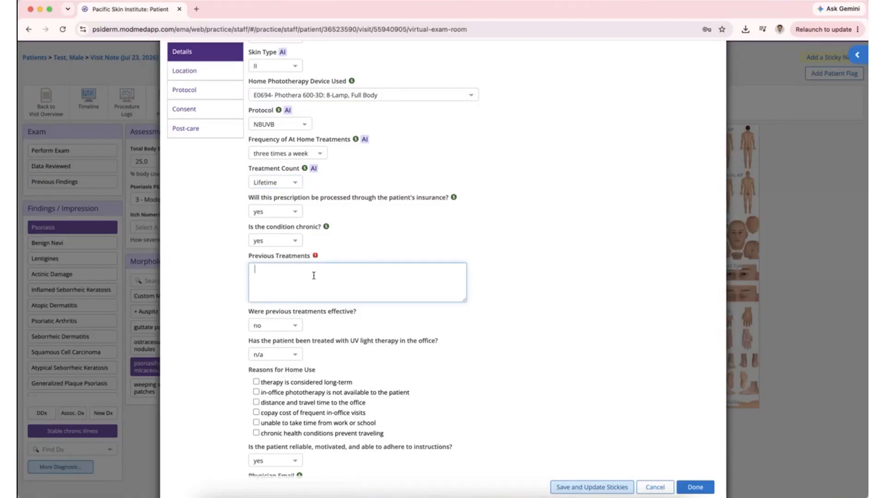
- List topical triamcinolone, topical clobetasol and topical tacrolimus as previous treatments
type("Topical triamcinolone")
key("Return")
type("Topical clobetasol")
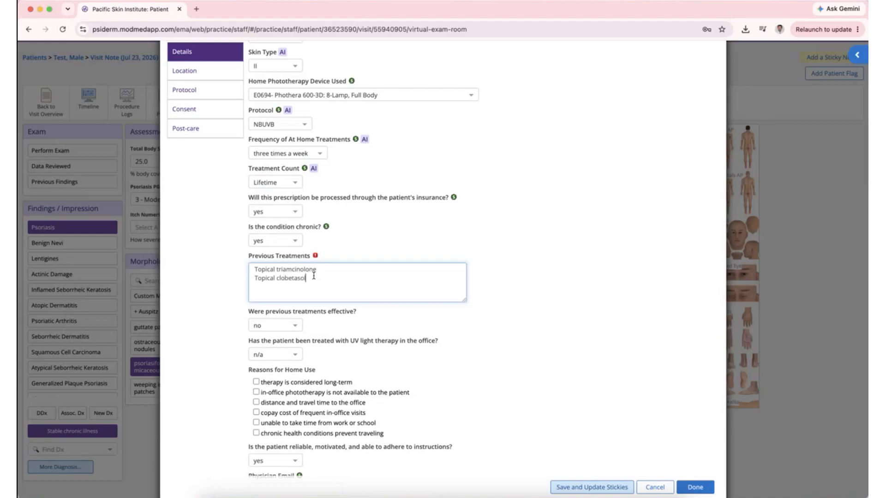
key("Return")
type("Topical tacrolimus")
- Mark previous treatments as not effective and in-office UV therapy as n/a
scroll(481, 250, "down", 5)
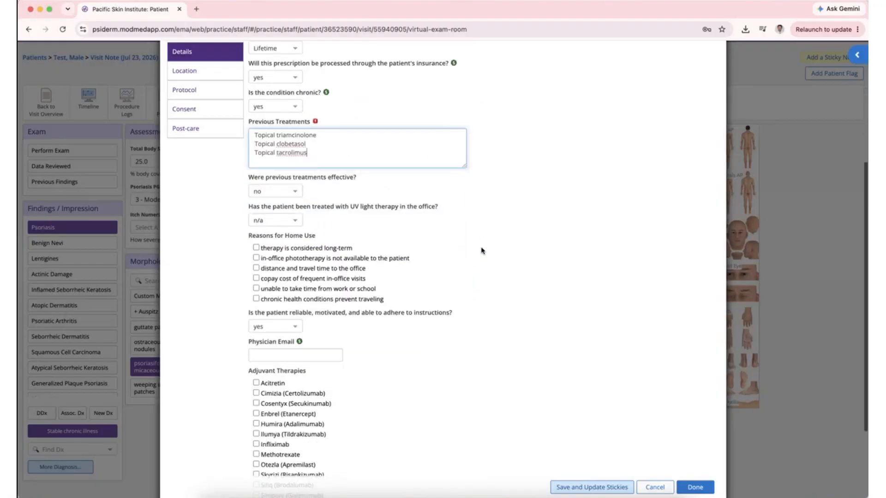
left_click(297, 192)
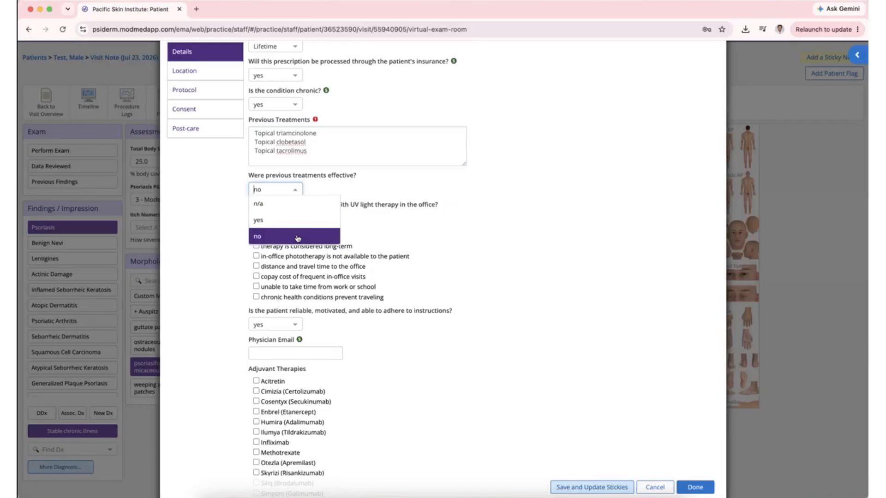
left_click(399, 233)
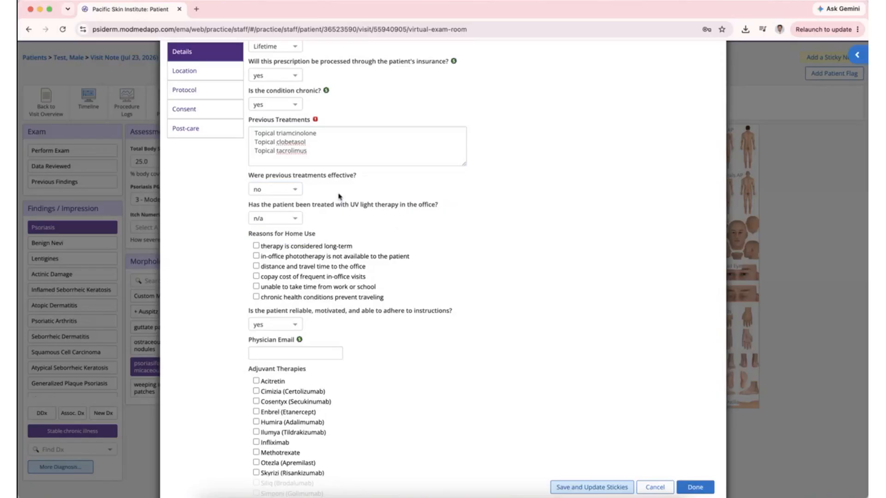
left_click(299, 191)
left_click(261, 205)
left_click(299, 190)
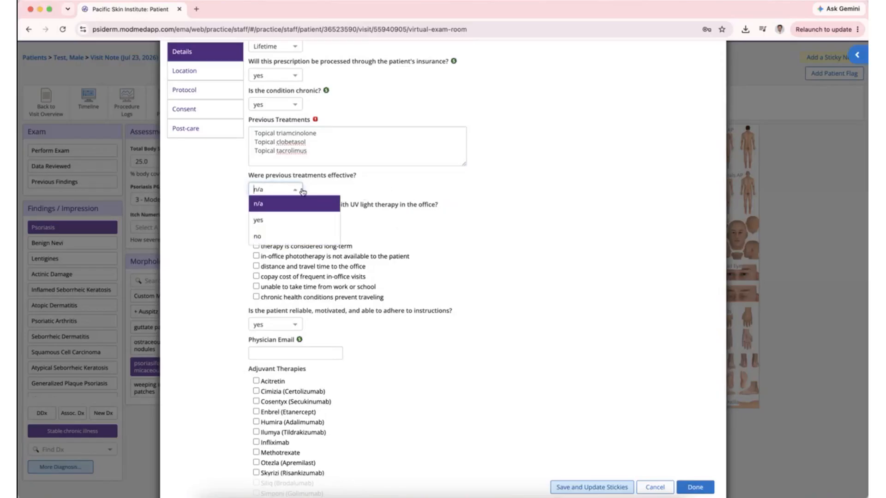
left_click(261, 234)
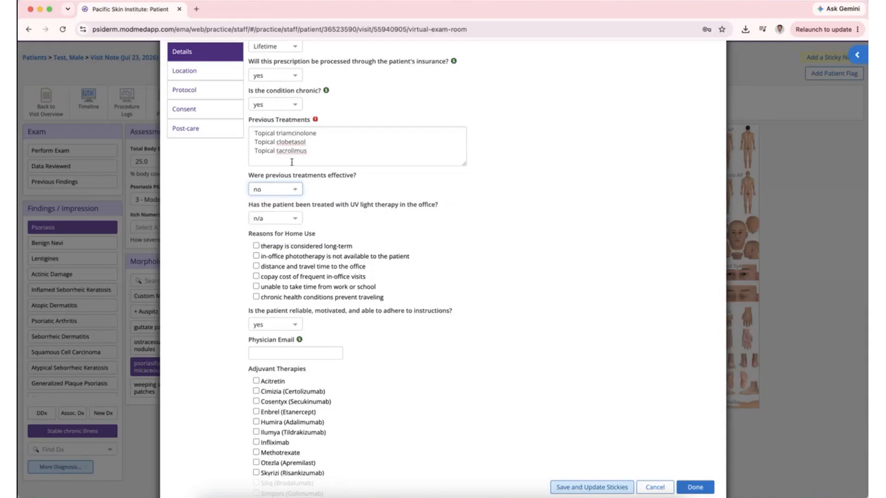
scroll(387, 188, "down", 2)
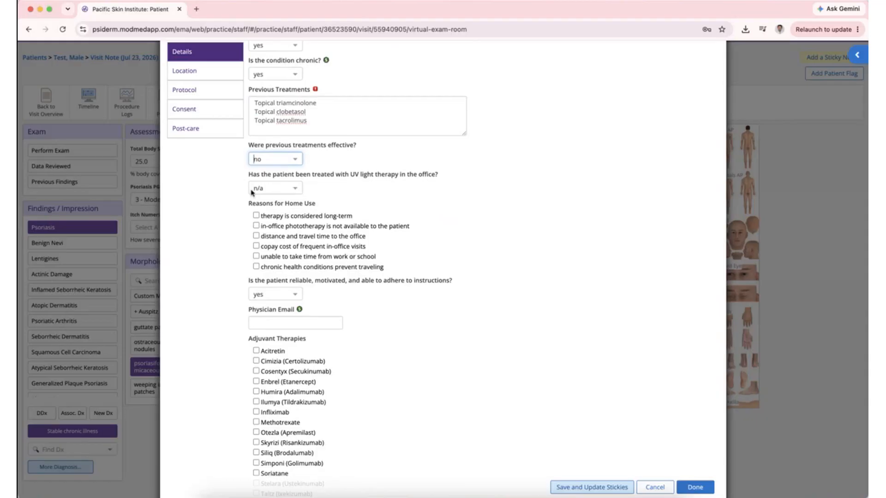
left_click(297, 189)
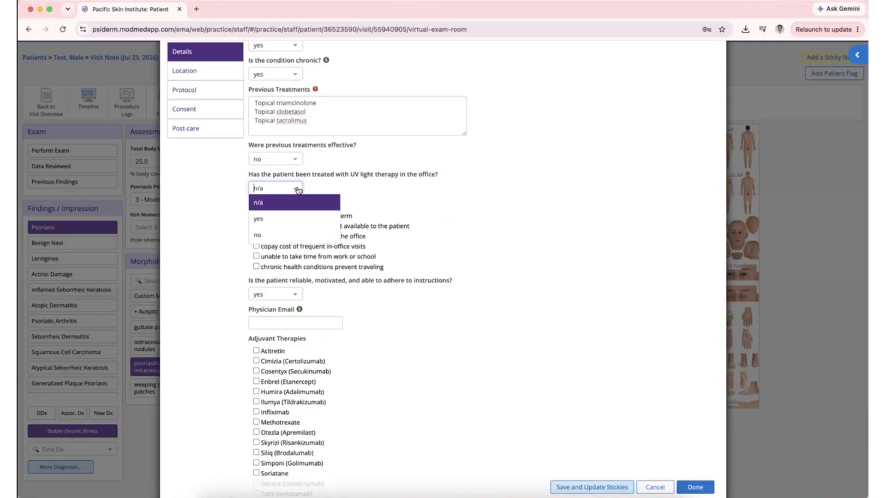
left_click(266, 204)
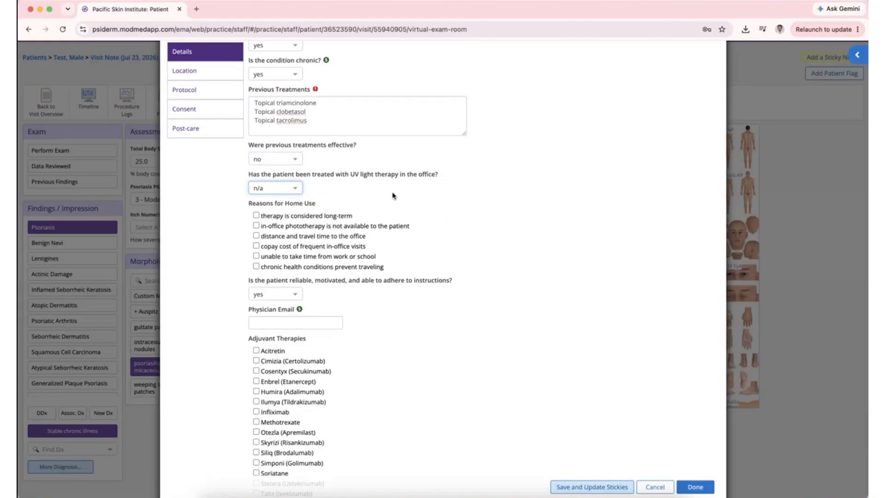
scroll(392, 196, "down", 3)
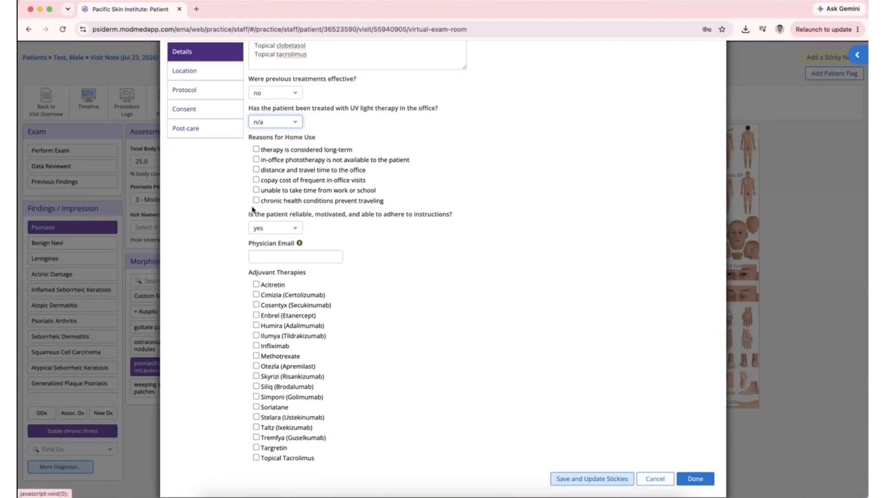
- Tick long-term therapy, no in-office phototherapy, travel distance and work/school reasons; mark patient reliable
left_click(267, 151)
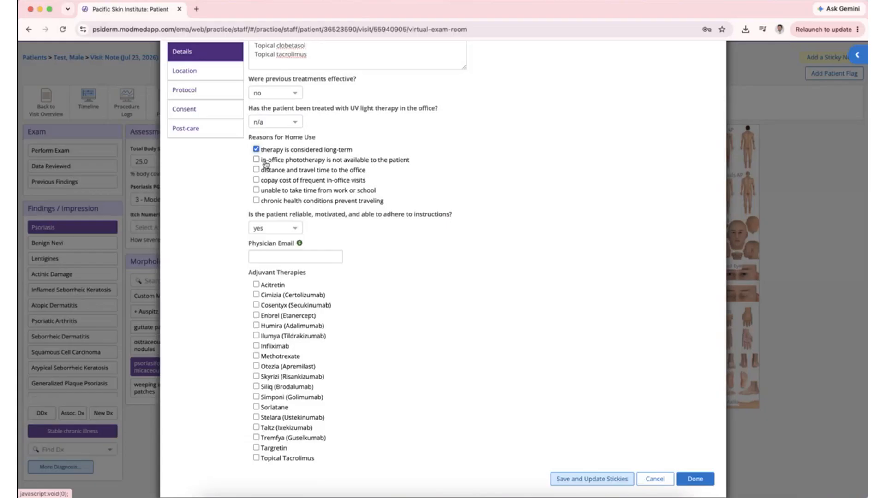
left_click(266, 165)
left_click(284, 175)
left_click(290, 193)
left_click(297, 230)
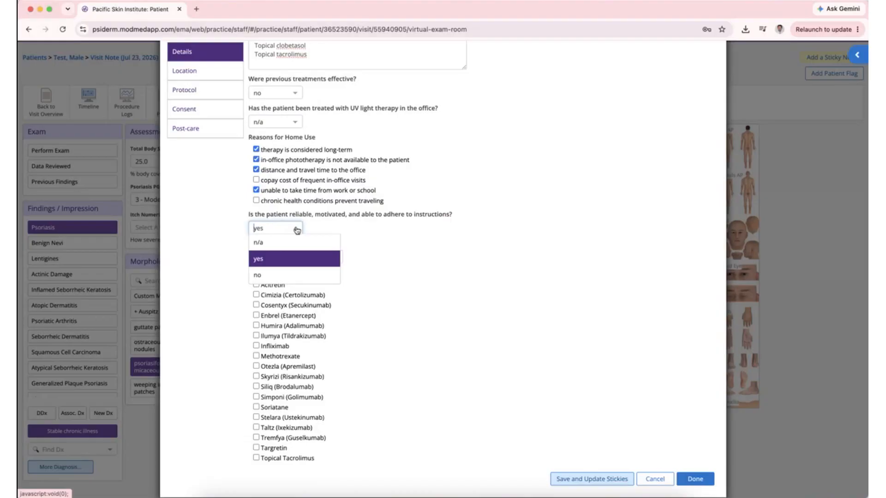
left_click(329, 259)
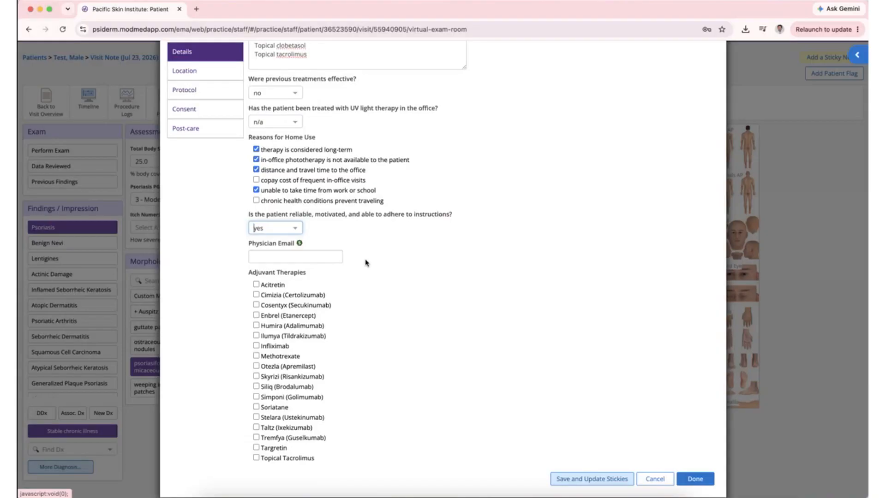
- Leave the Physician Email field empty and return to the top of the form
left_click(336, 256)
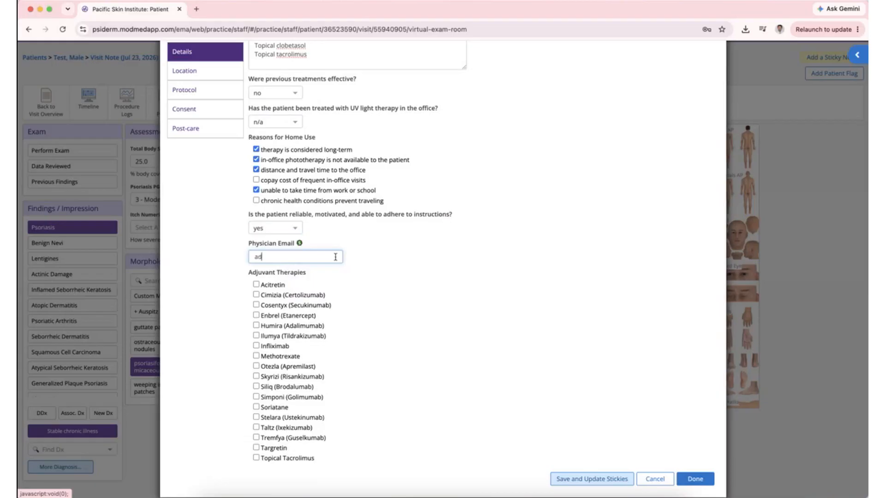
key("super+a")
key("BackSpace")
left_click(472, 237)
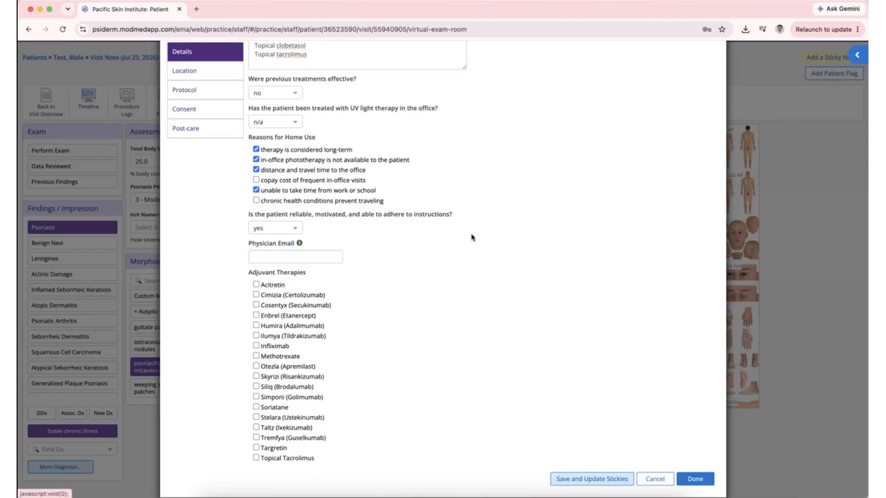
scroll(400, 277, "up", 5)
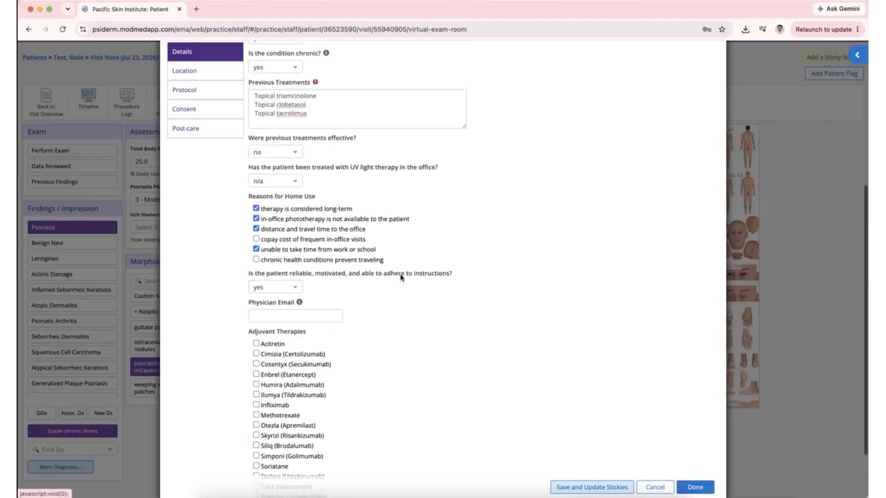
scroll(400, 278, "down", 8)
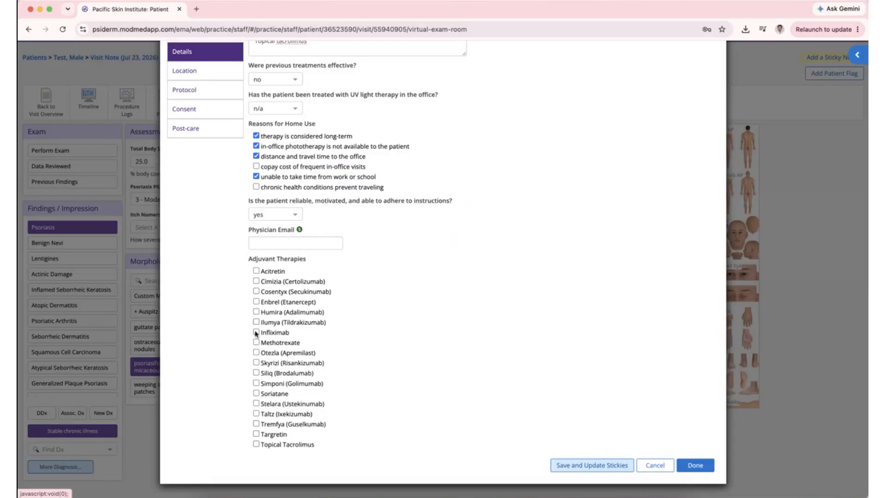
scroll(347, 359, "up", 3)
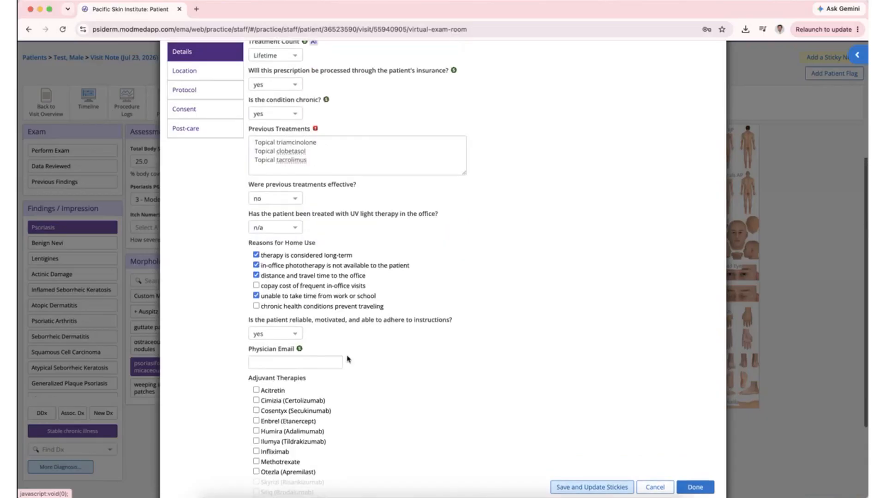
scroll(347, 359, "up", 5)
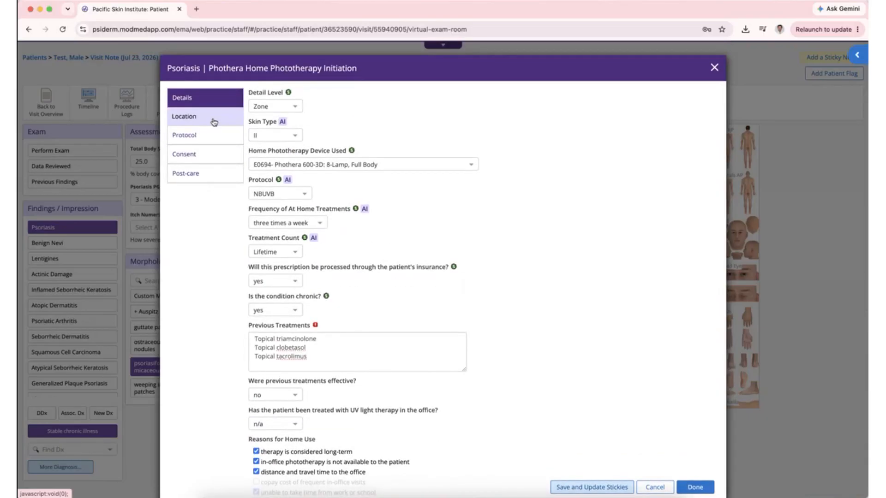
- Mark full body as the treatment location, review the protocol, consent and post-care sections, and save the order
left_click(214, 121)
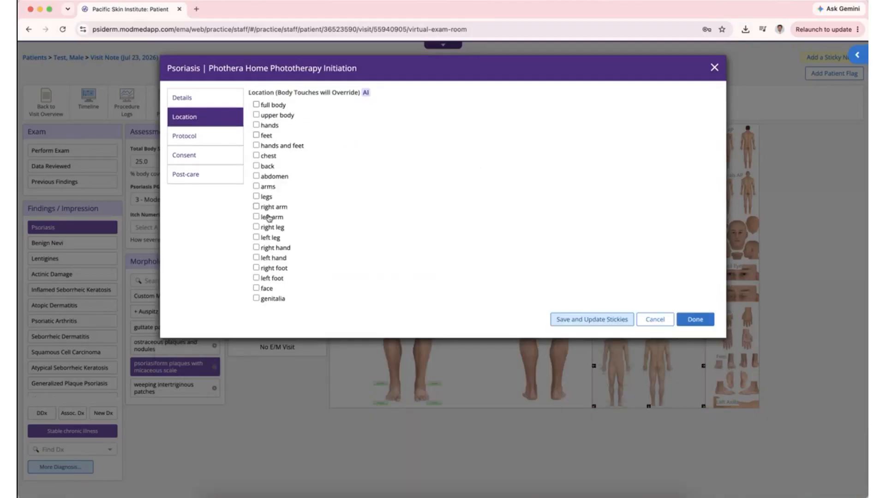
left_click(256, 106)
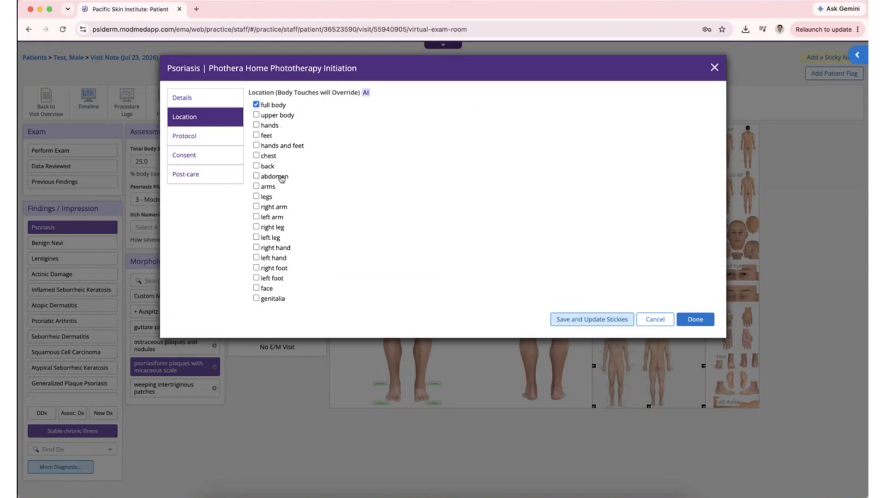
left_click(205, 143)
left_click(206, 161)
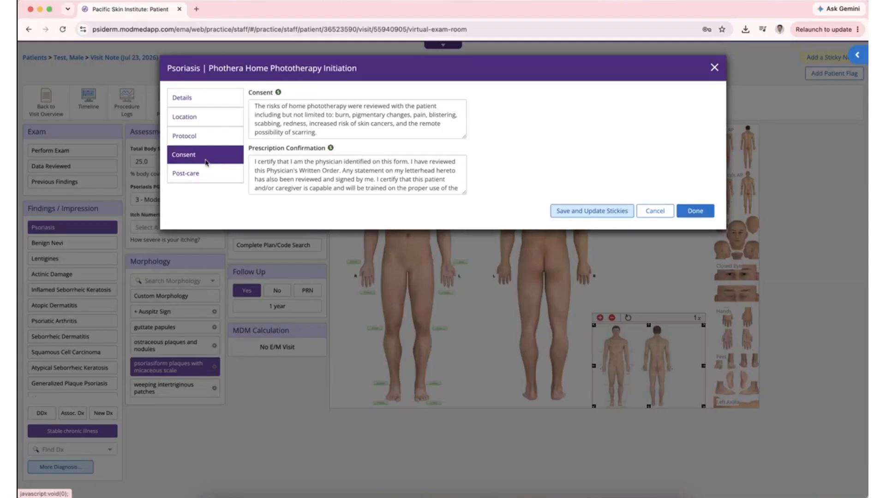
left_click(207, 175)
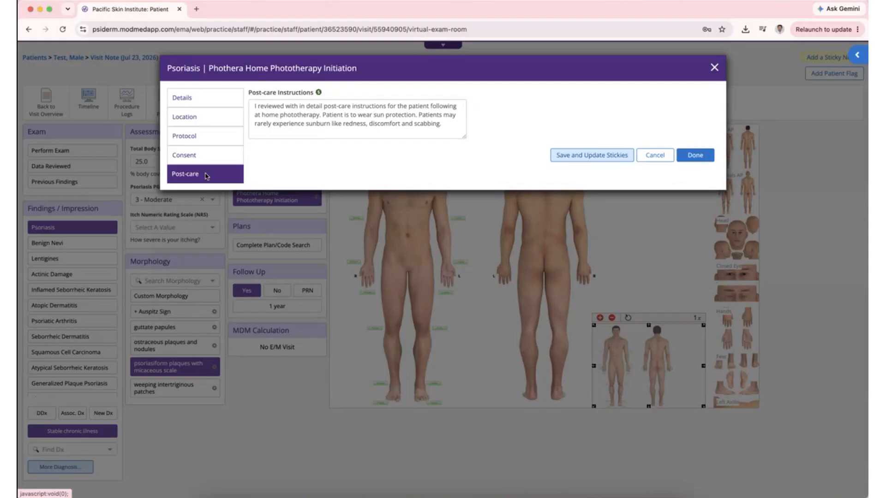
left_click(695, 155)
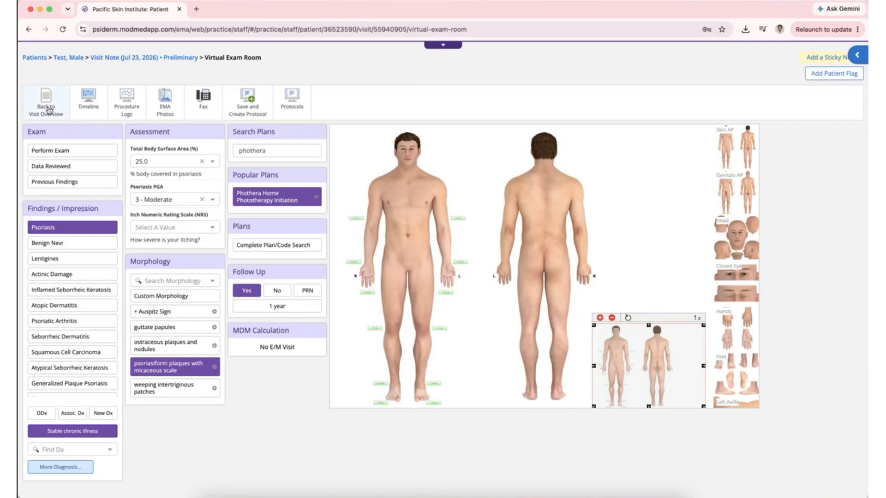
- Go back to the visit overview and scroll through the visit note PDF
left_click(49, 109)
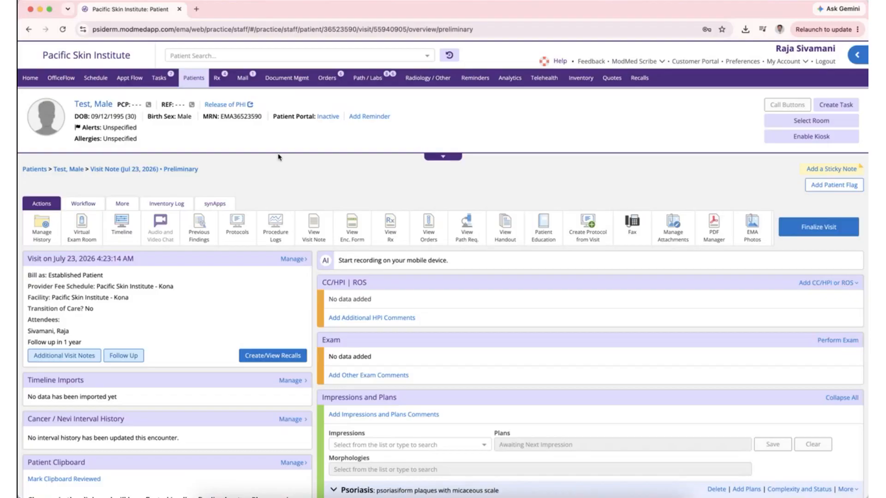
left_click(317, 235)
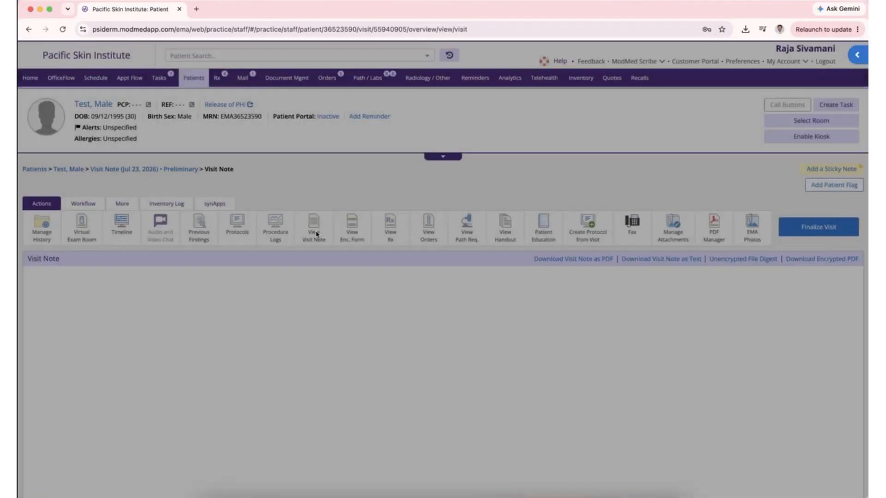
scroll(342, 290, "down", 3)
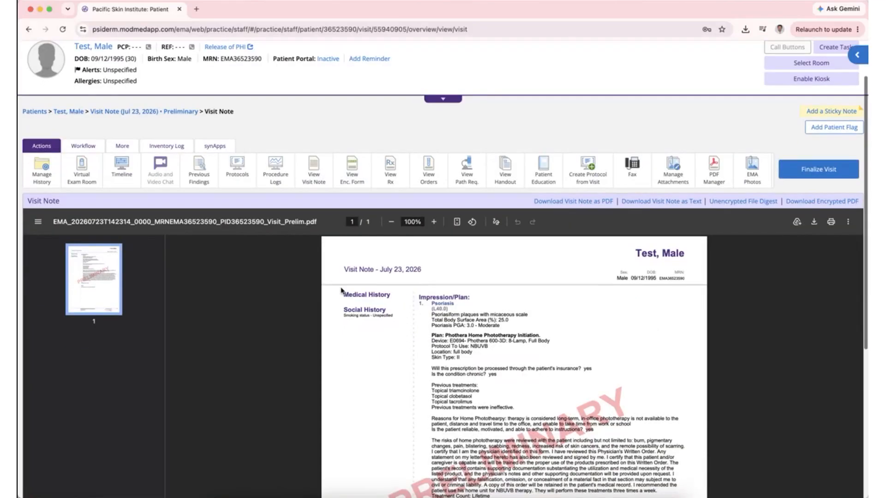
scroll(359, 308, "down", 2)
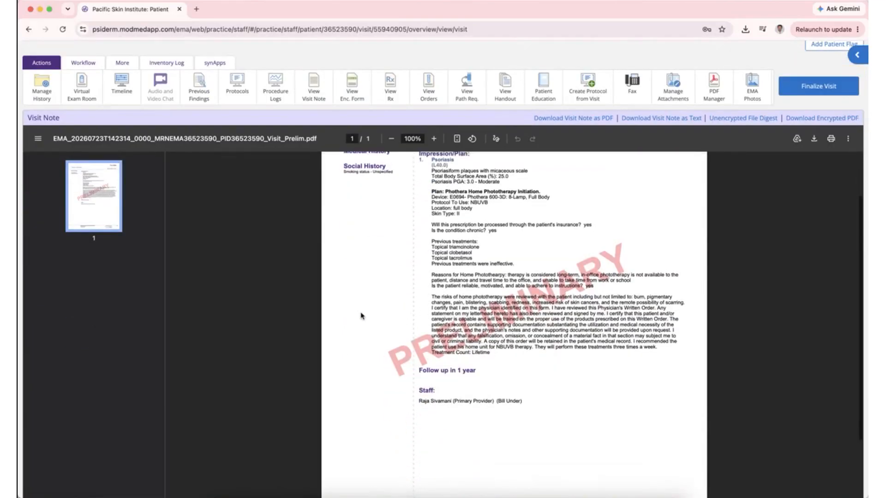
scroll(361, 315, "up", 2)
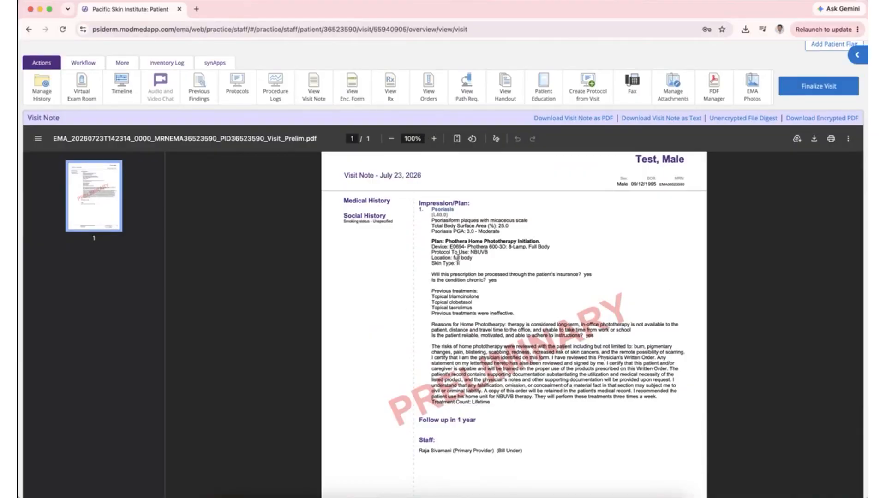
- Open the visit's Orders PDF showing the signed Phothera Home Phototherapy Initiation order
left_click(428, 95)
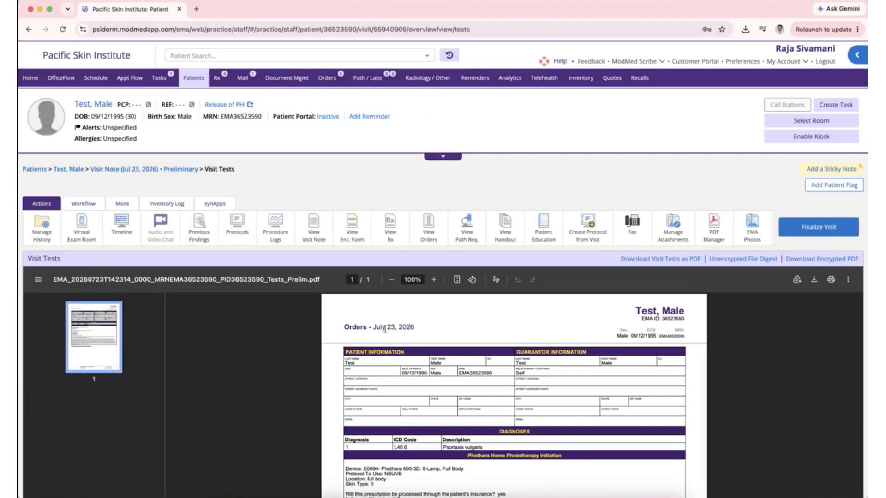
scroll(327, 333, "down", 4)
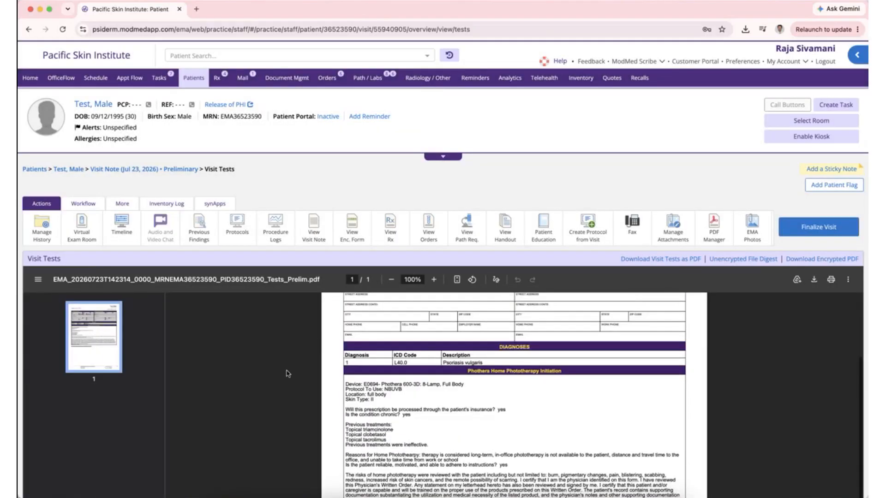
scroll(287, 374, "down", 3)
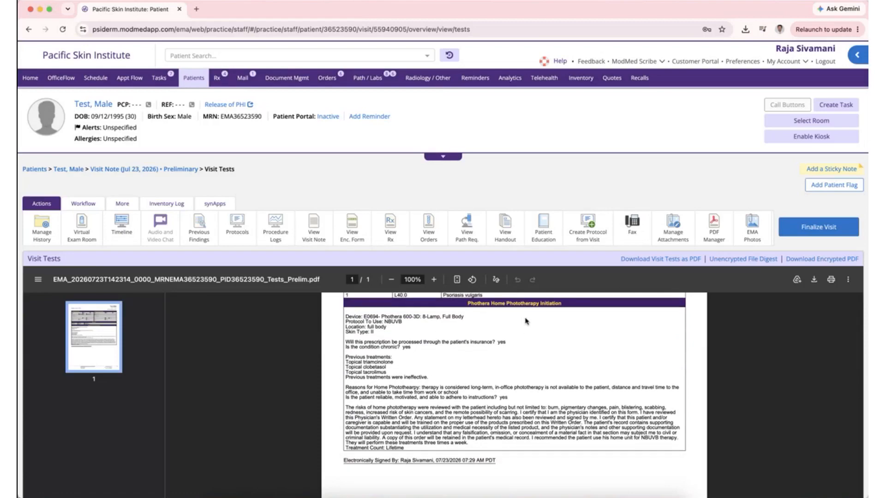
scroll(514, 329, "down", 3)
scroll(500, 417, "down", 2)
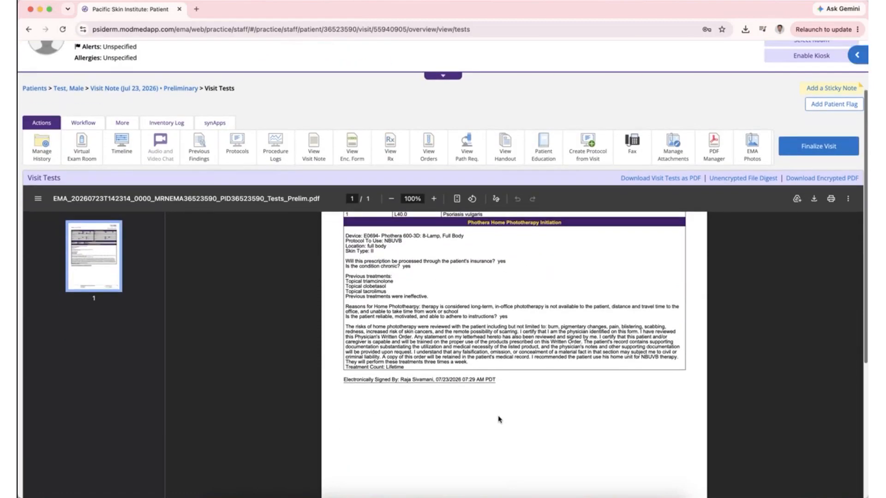
scroll(498, 422, "up", 1)
scroll(498, 423, "up", 3)
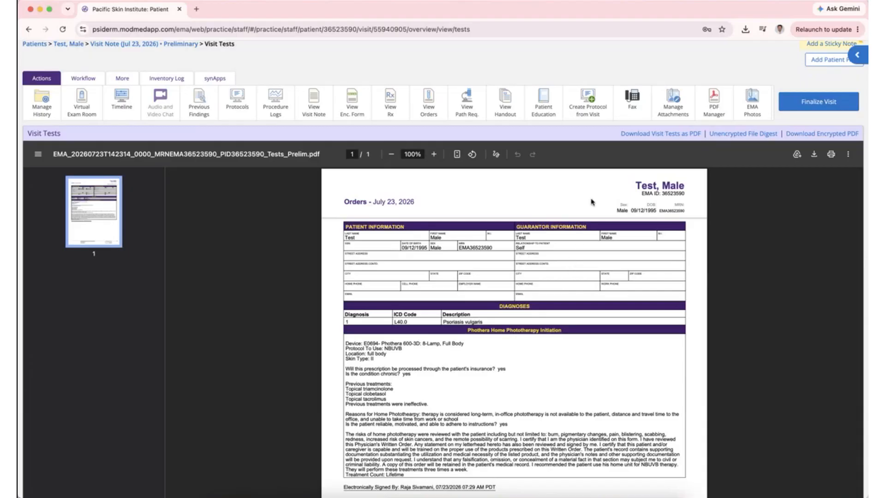
- Start a new fax addressed to the Phothera contact
left_click(635, 99)
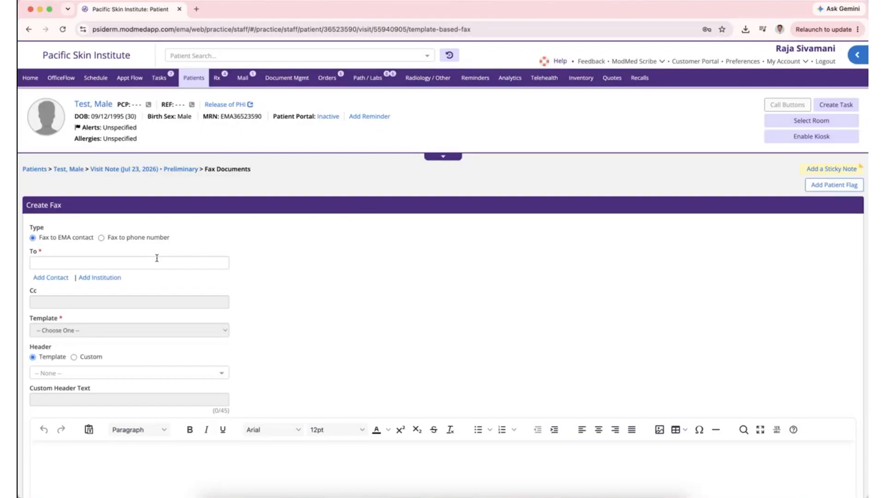
left_click(138, 262)
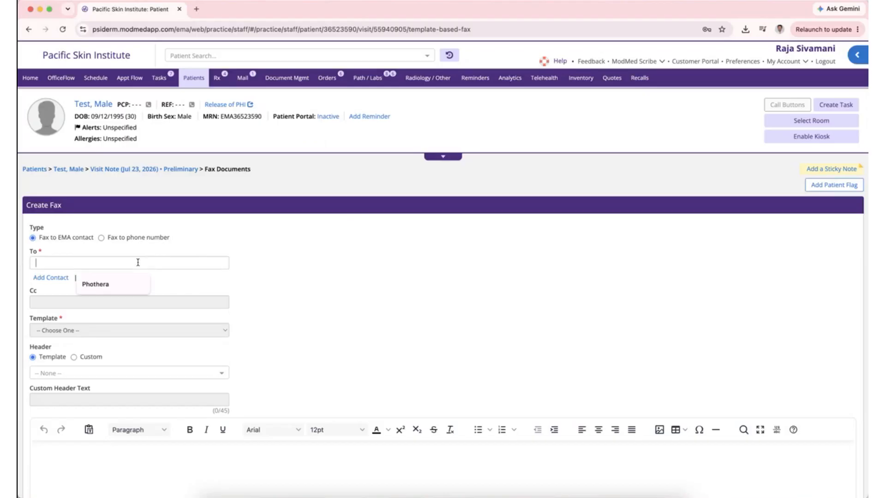
left_click(103, 284)
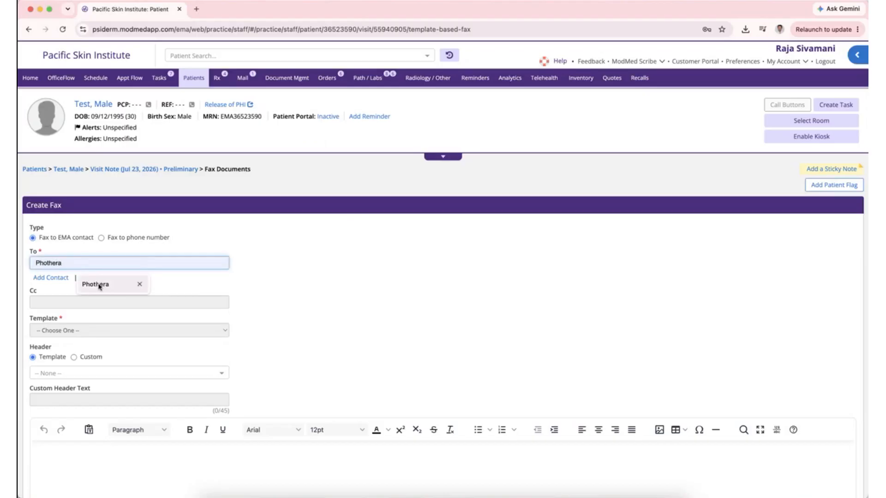
left_click(103, 285)
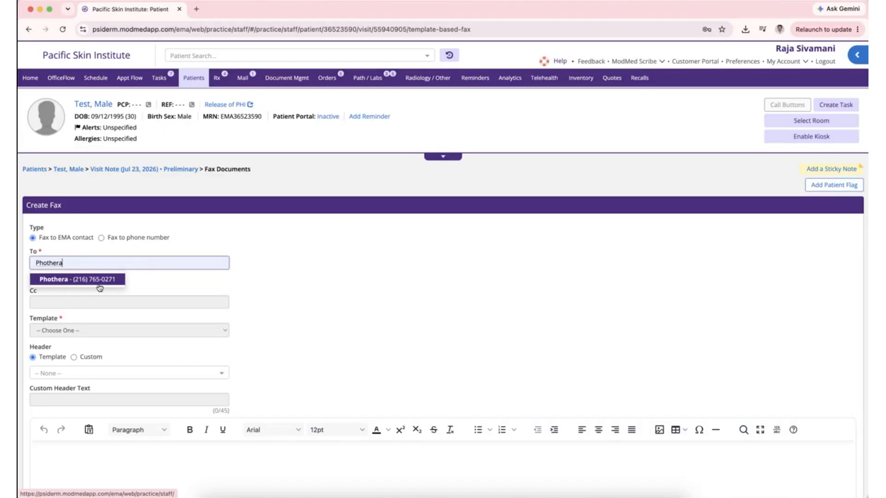
left_click(90, 280)
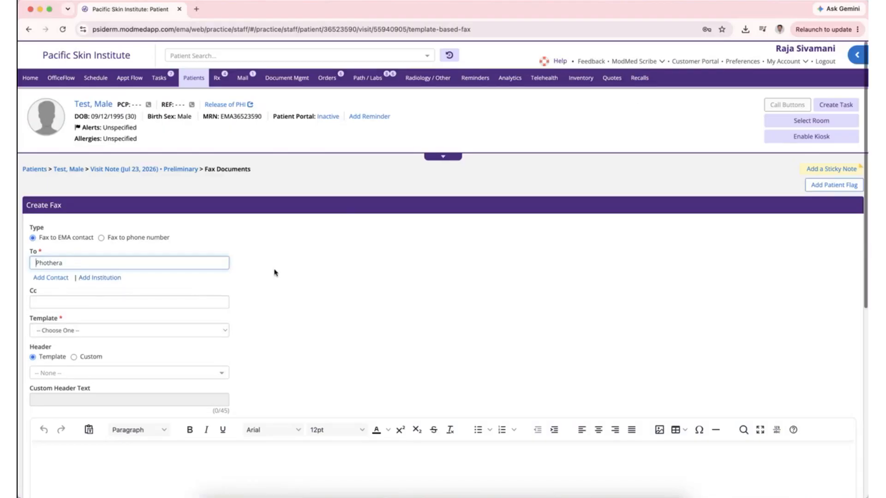
- Apply the Attachments template to fill the fax cover letter
scroll(274, 272, "down", 3)
left_click(224, 268)
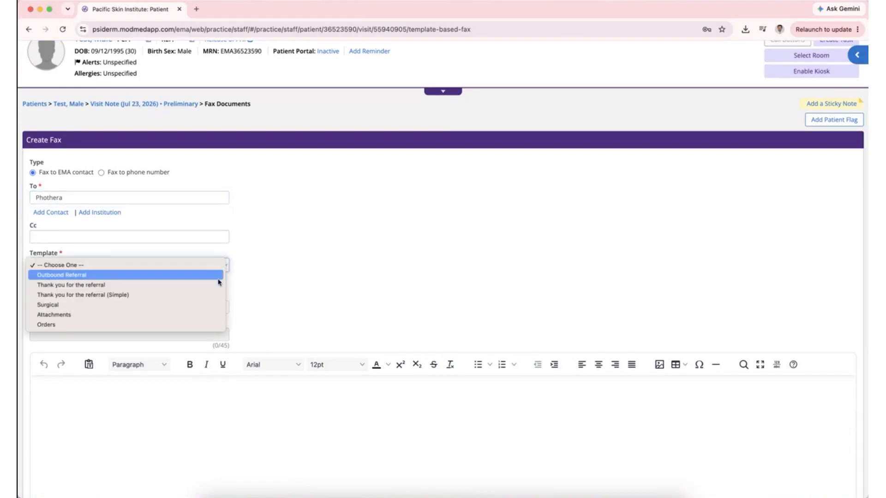
left_click(209, 317)
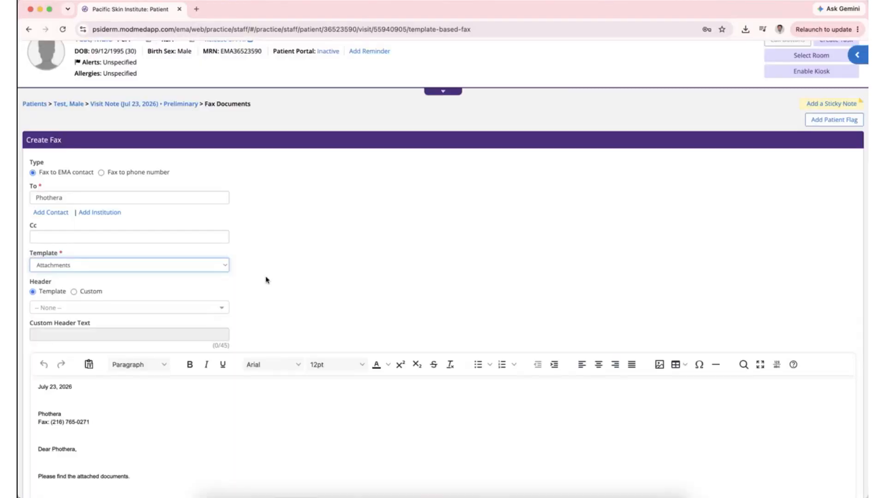
scroll(265, 280, "down", 5)
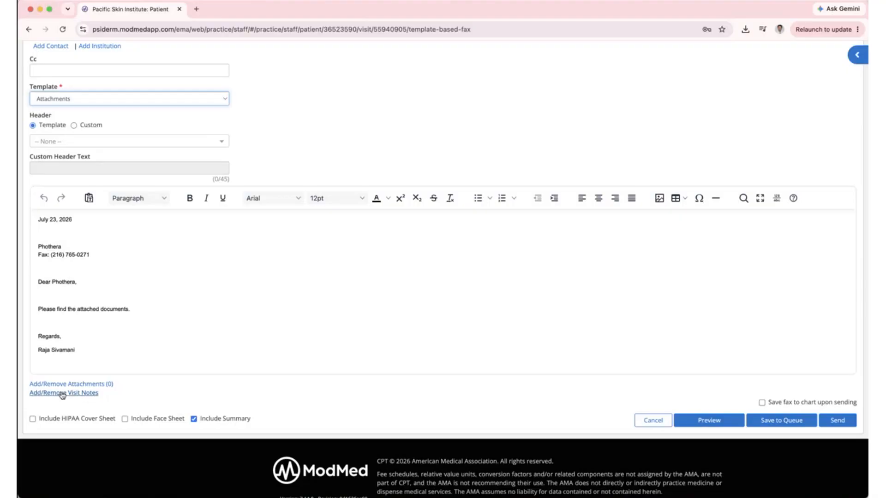
- Attach the Jul 23 7:23 AM visit note and the Phothera Home Phototherapy Initiation order
left_click(62, 393)
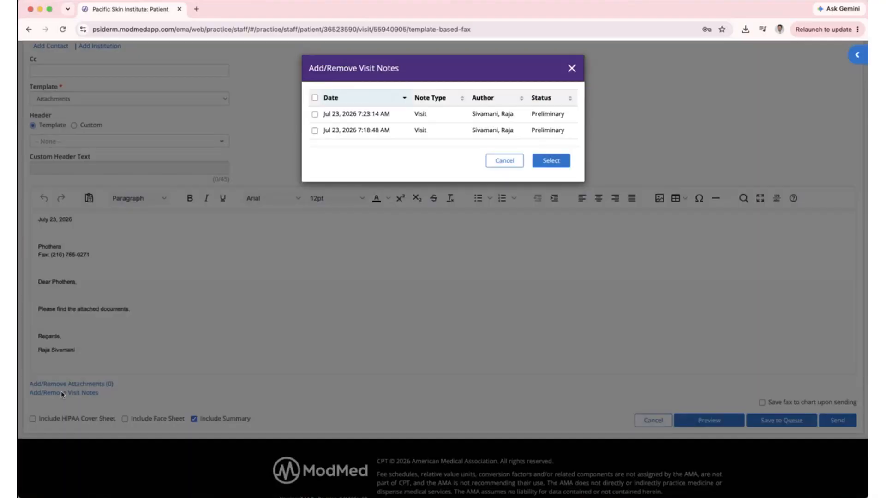
left_click(314, 114)
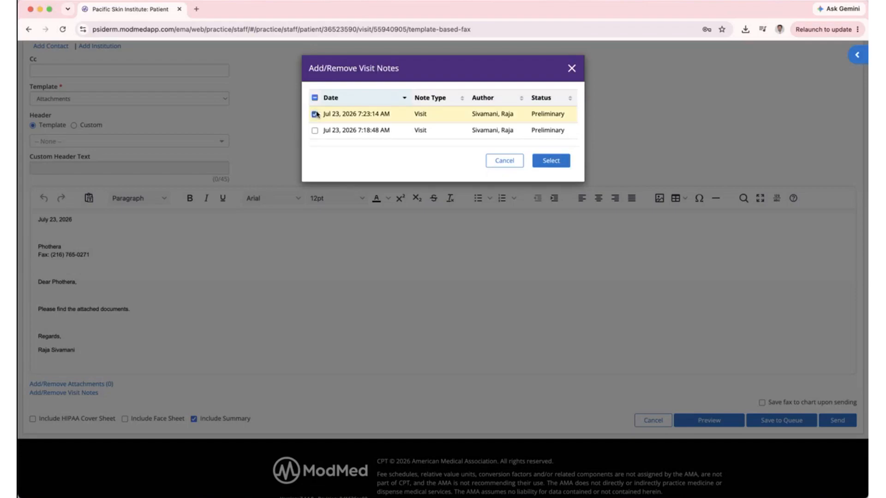
left_click(550, 161)
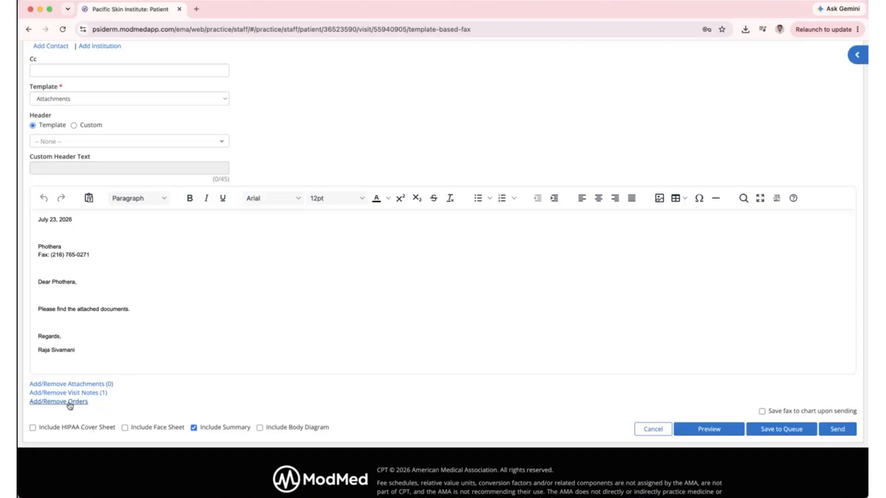
left_click(70, 402)
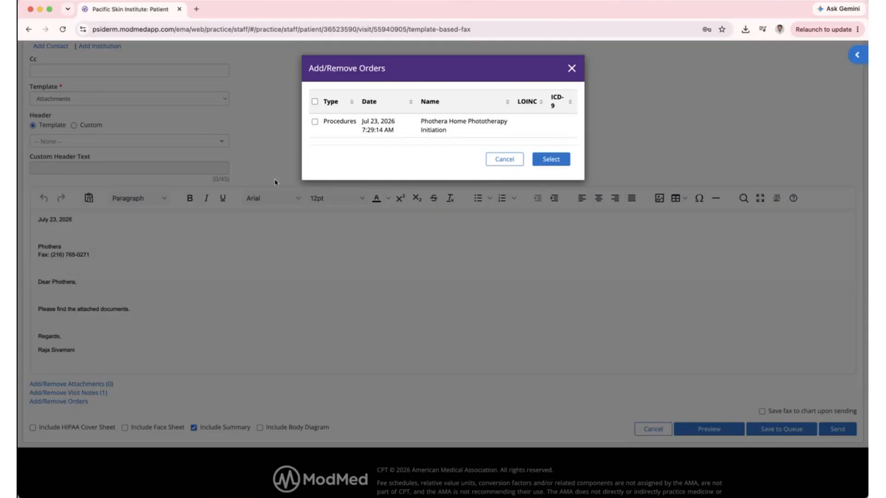
left_click(315, 122)
left_click(551, 159)
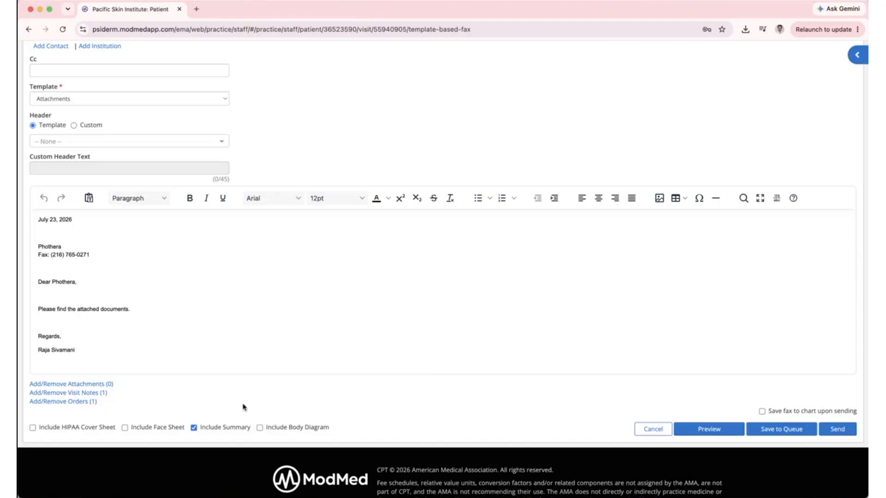
- Include the face sheet and HIPAA cover sheet, then preview the fax
scroll(407, 407, "down", 2)
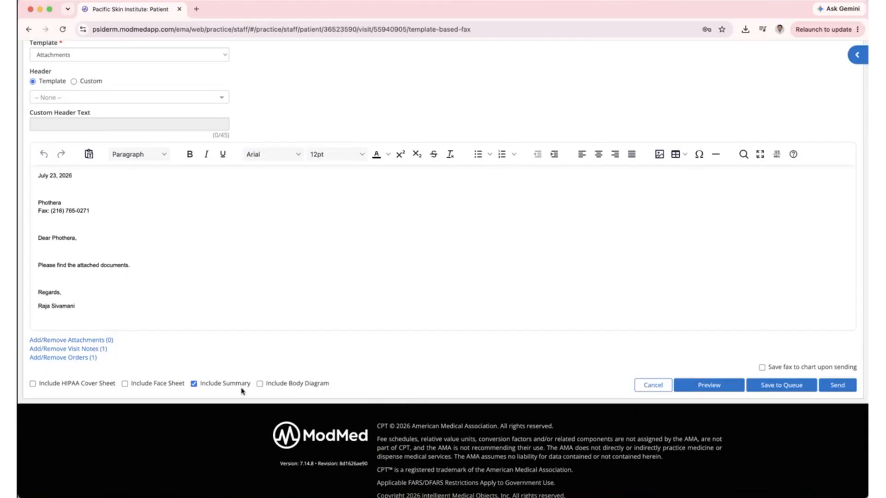
left_click(124, 385)
left_click(32, 383)
scroll(613, 361, "down", 1)
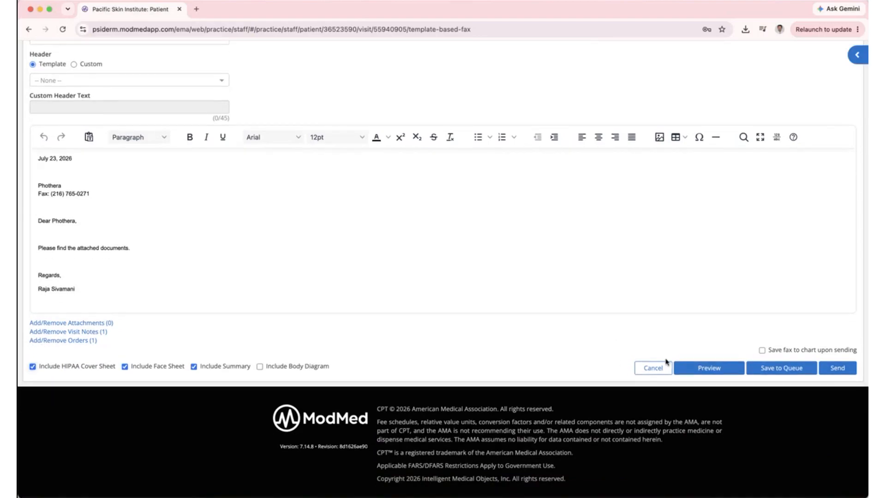
left_click(698, 369)
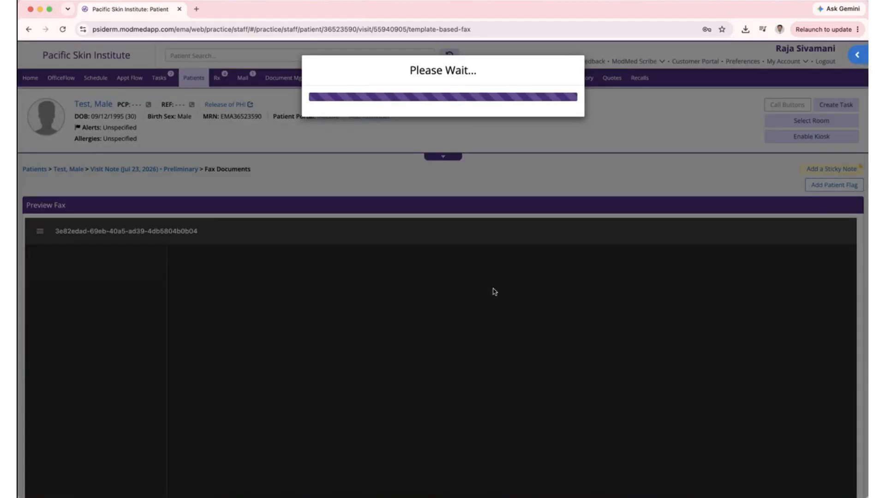
scroll(469, 283, "down", 1)
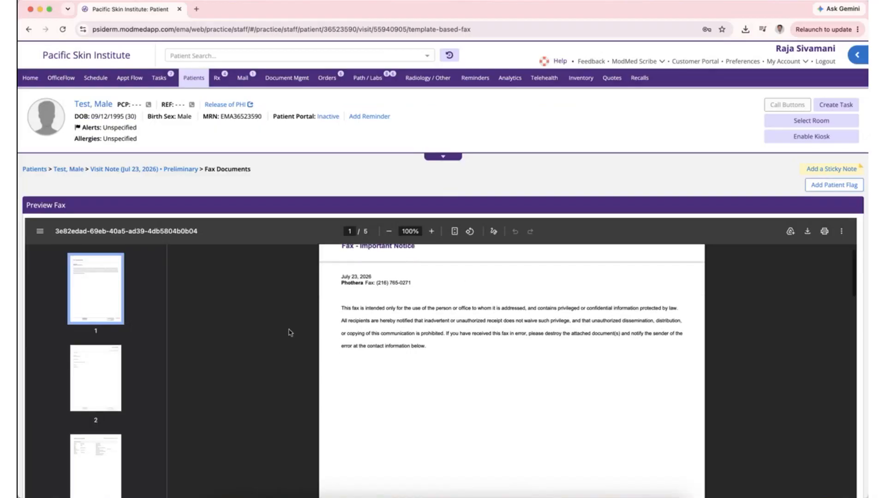
scroll(290, 332, "down", 3)
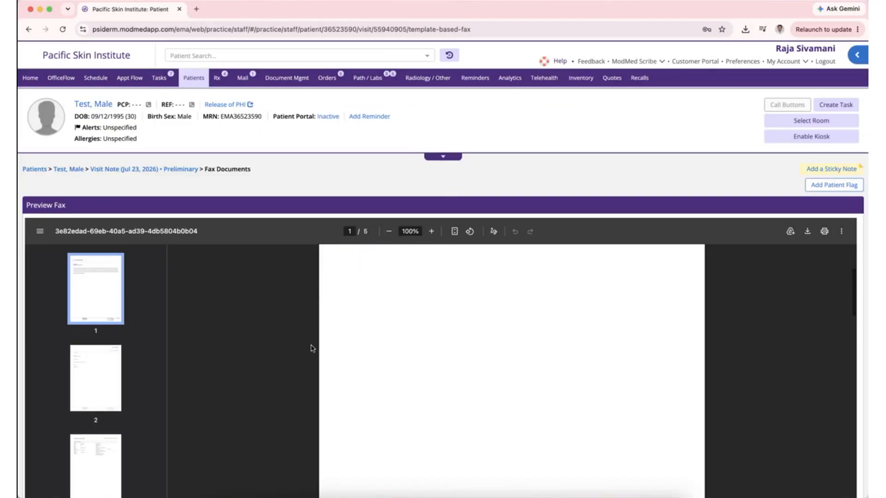
scroll(328, 362, "down", 1)
scroll(327, 362, "down", 5)
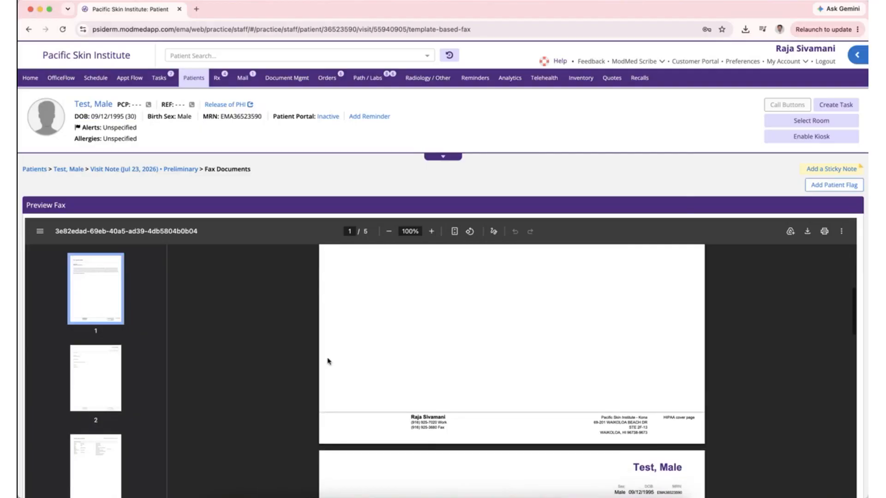
scroll(327, 361, "down", 4)
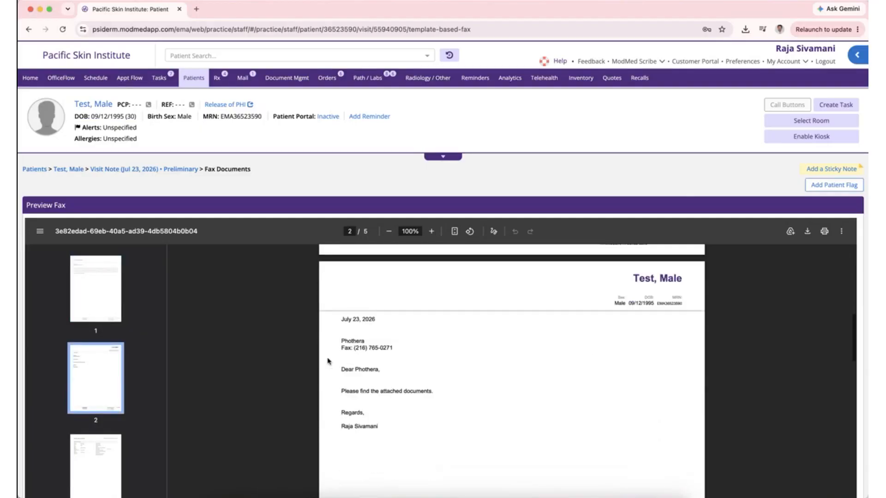
scroll(328, 361, "down", 6)
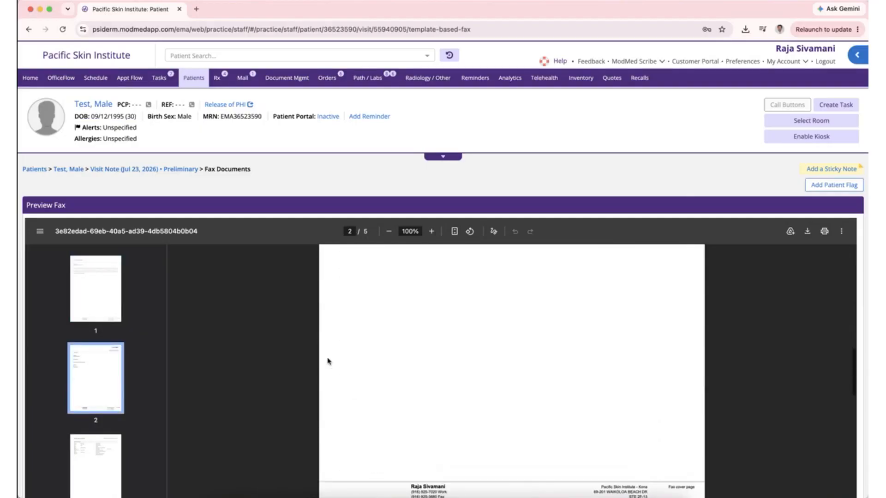
scroll(328, 361, "down", 4)
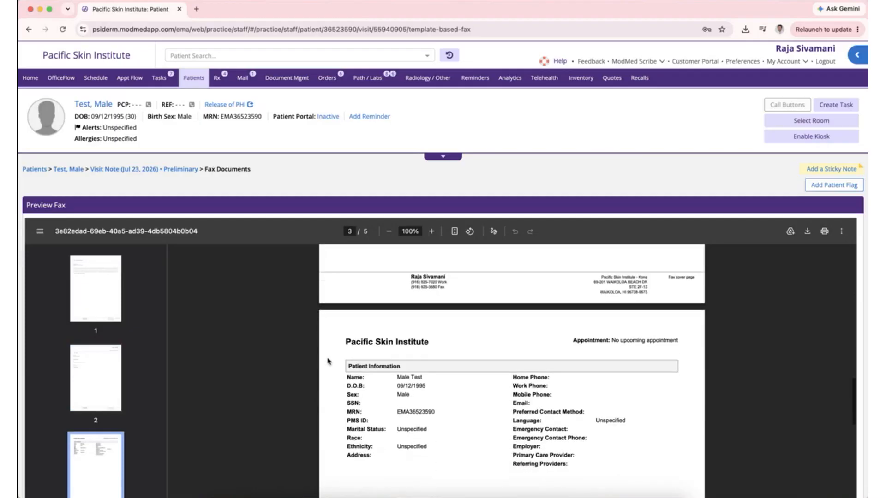
scroll(328, 361, "down", 10)
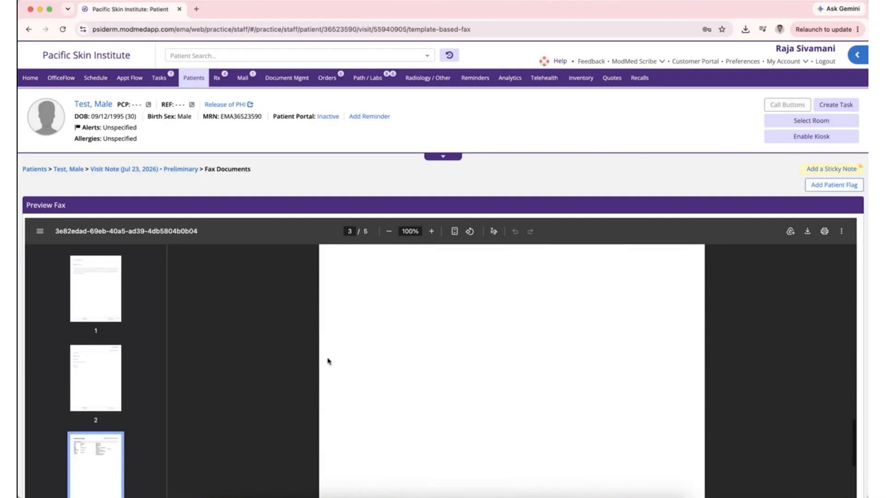
scroll(328, 361, "down", 6)
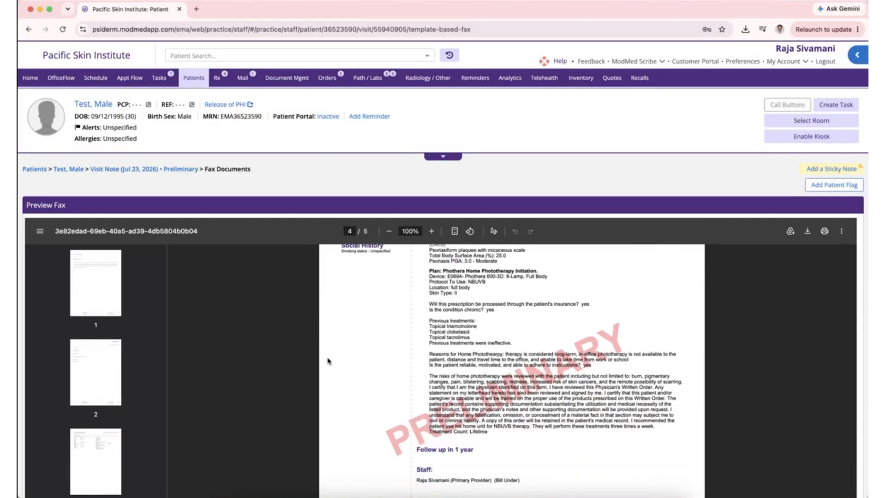
scroll(328, 361, "down", 5)
scroll(329, 361, "down", 10)
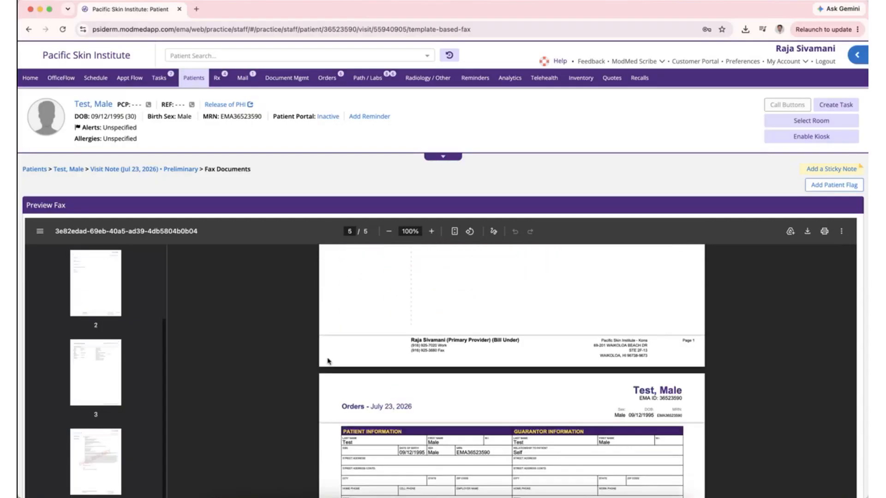
scroll(328, 361, "down", 3)
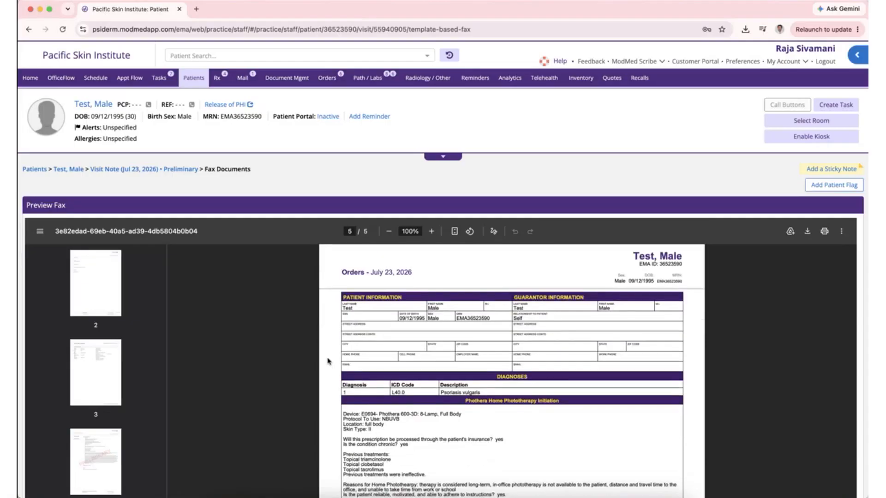
scroll(328, 361, "down", 3)
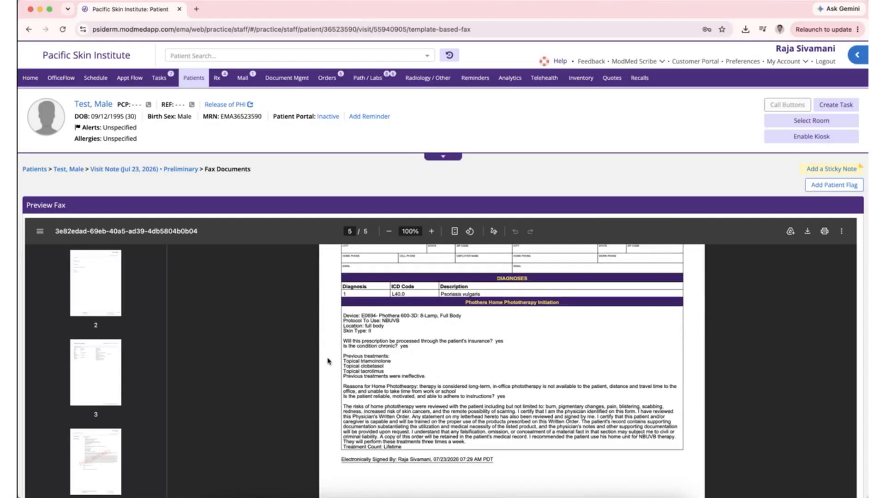
scroll(328, 361, "down", 2)
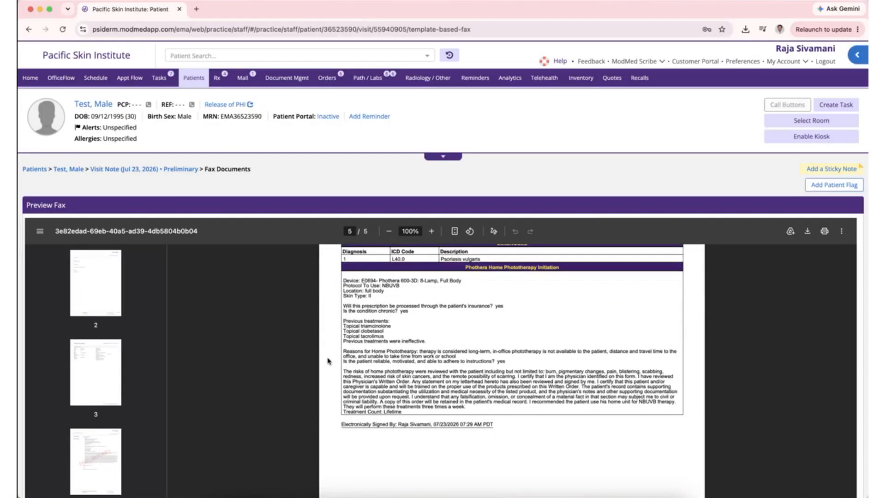
scroll(328, 361, "up", 4)
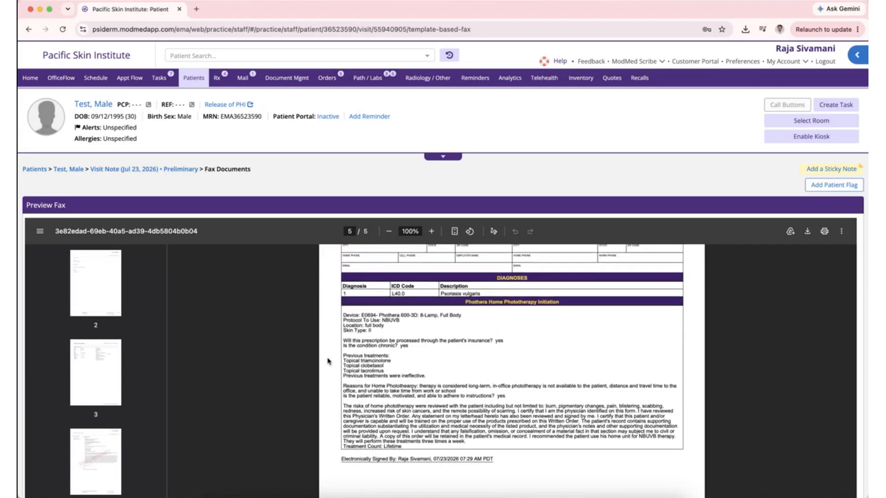
scroll(328, 361, "up", 3)
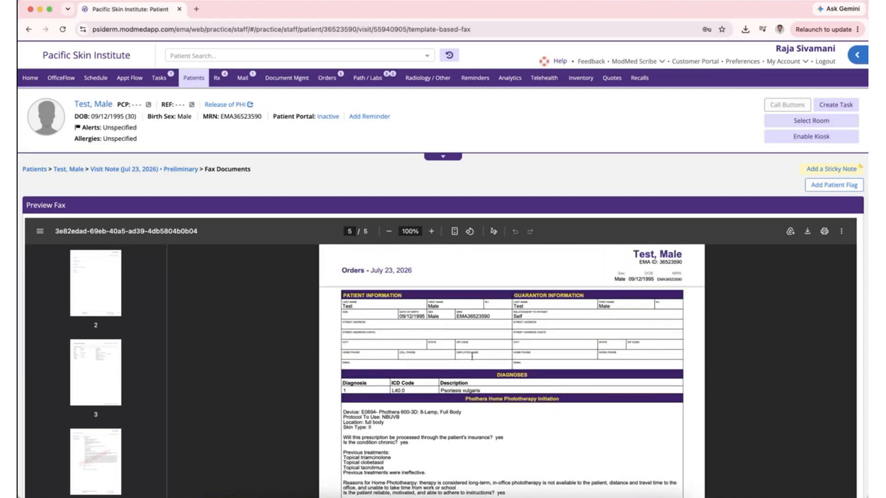
scroll(833, 308, "down", 6)
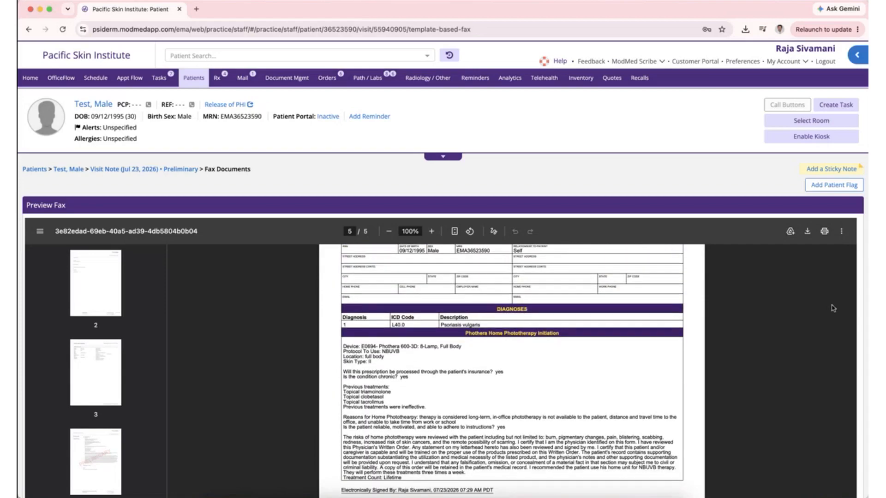
scroll(833, 308, "down", 5)
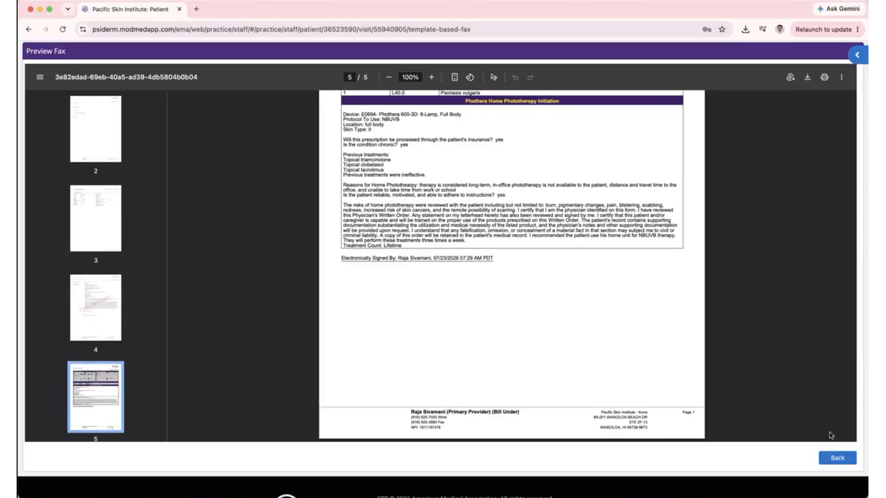
- Return from the preview to the fax form and send it to Phothera
left_click(833, 459)
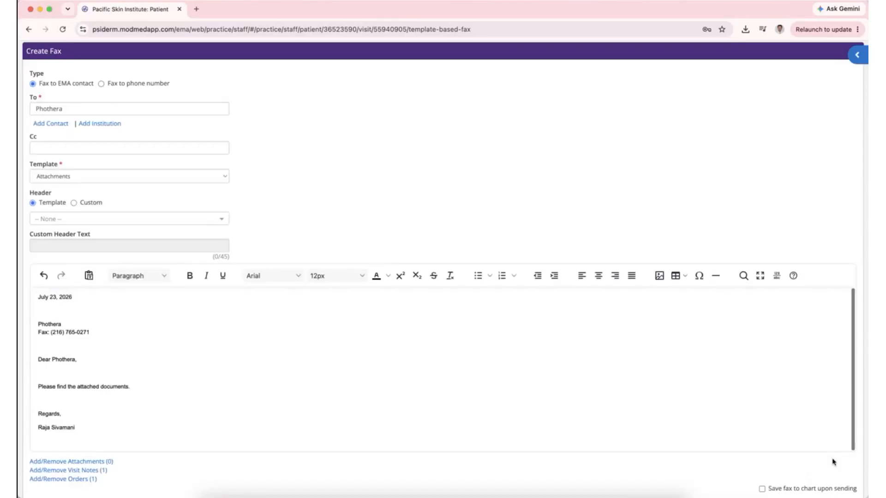
scroll(506, 347, "down", 1)
scroll(506, 347, "down", 2)
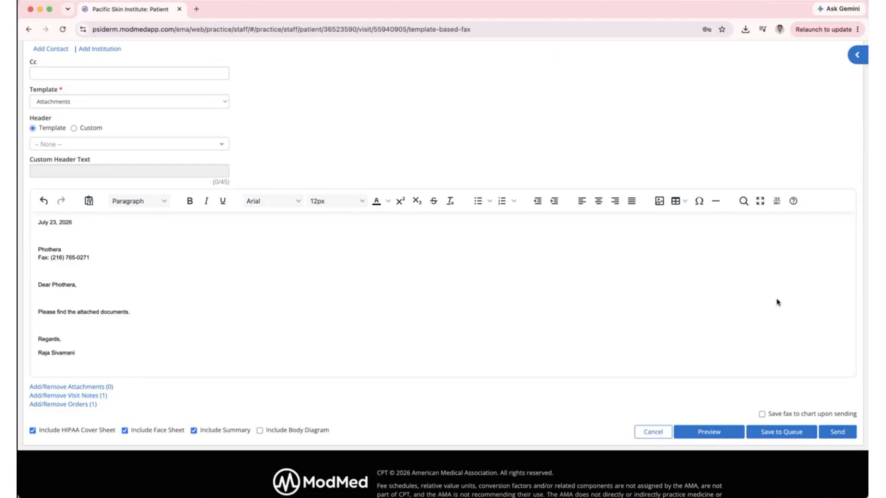
left_click(833, 433)
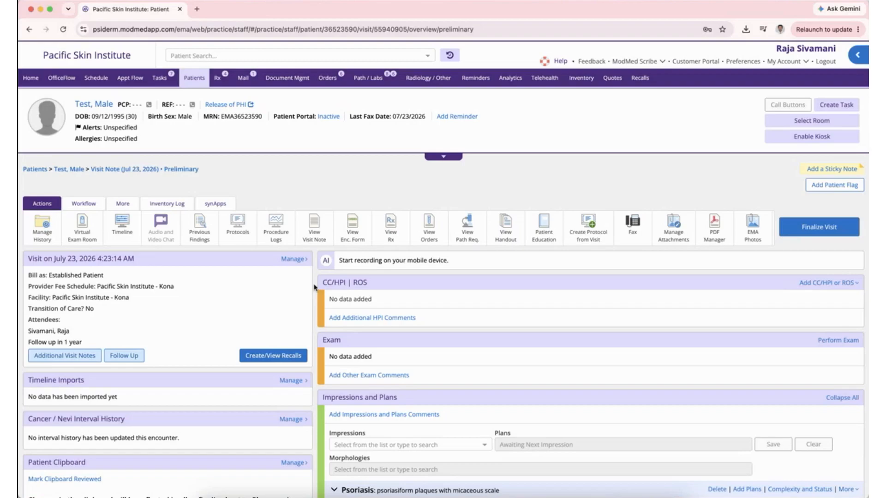
scroll(313, 287, "down", 5)
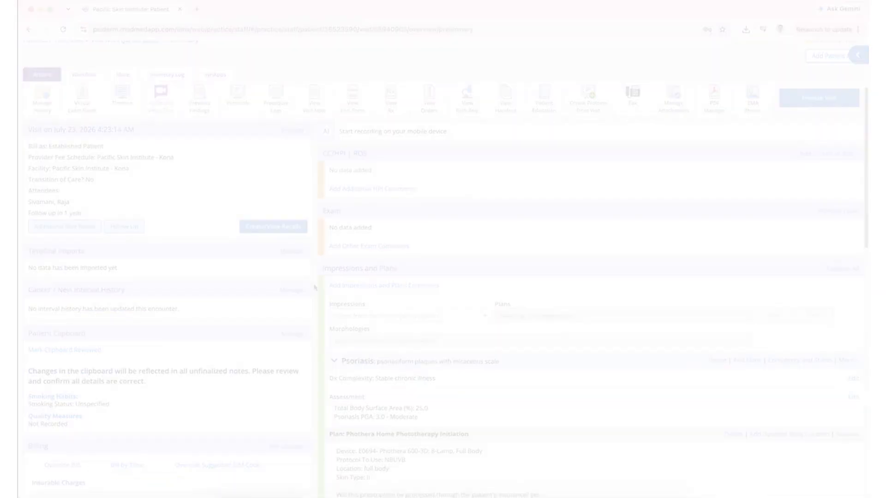